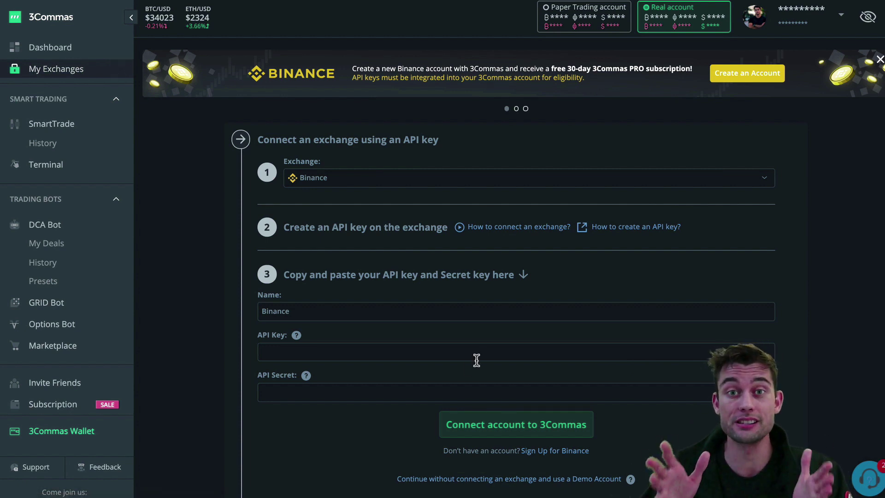
Step: Look through the full list of exchanges available for an API key connection
{"action": "left_click", "coordinate": [376, 178]}
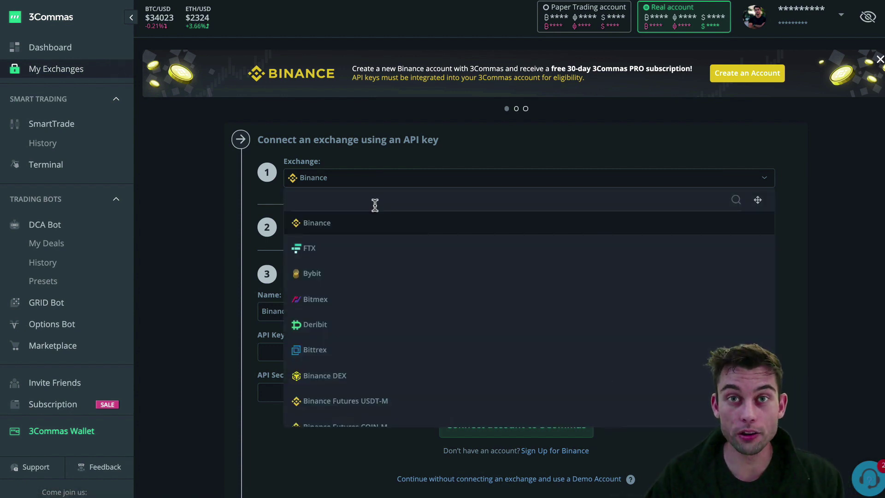
{"action": "scroll", "coordinate": [372, 277], "scroll_direction": "down", "scroll_amount": 8}
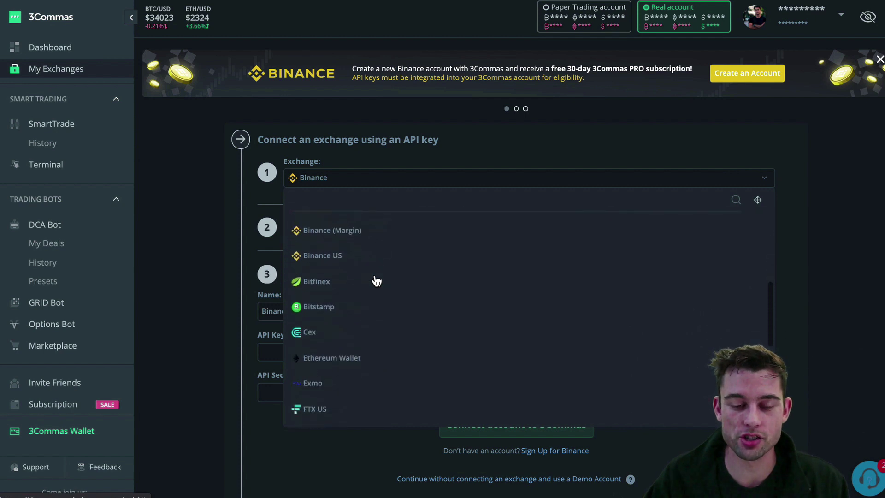
{"action": "scroll", "coordinate": [369, 274], "scroll_direction": "up", "scroll_amount": 8}
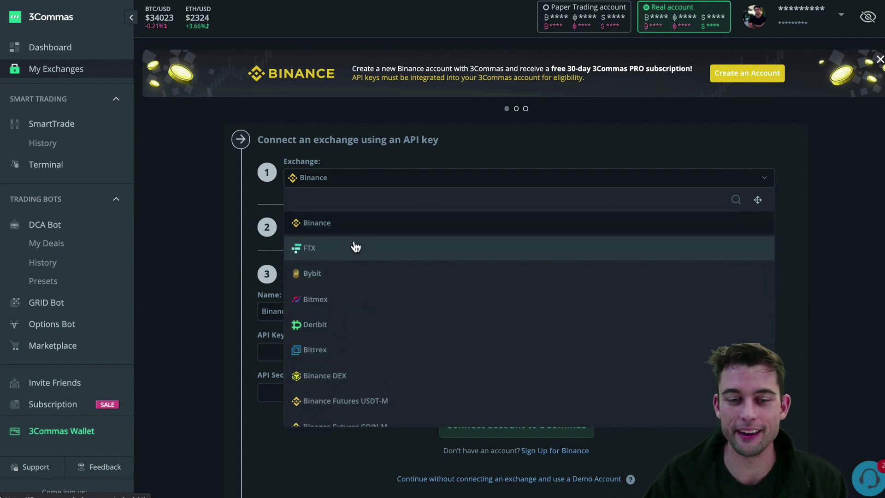
{"action": "scroll", "coordinate": [371, 390], "scroll_direction": "down", "scroll_amount": 3}
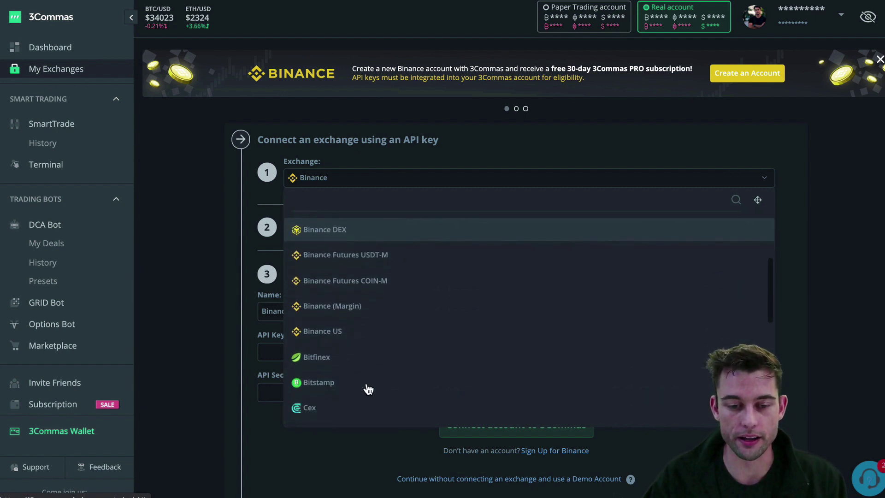
{"action": "scroll", "coordinate": [328, 332], "scroll_direction": "down", "scroll_amount": 5}
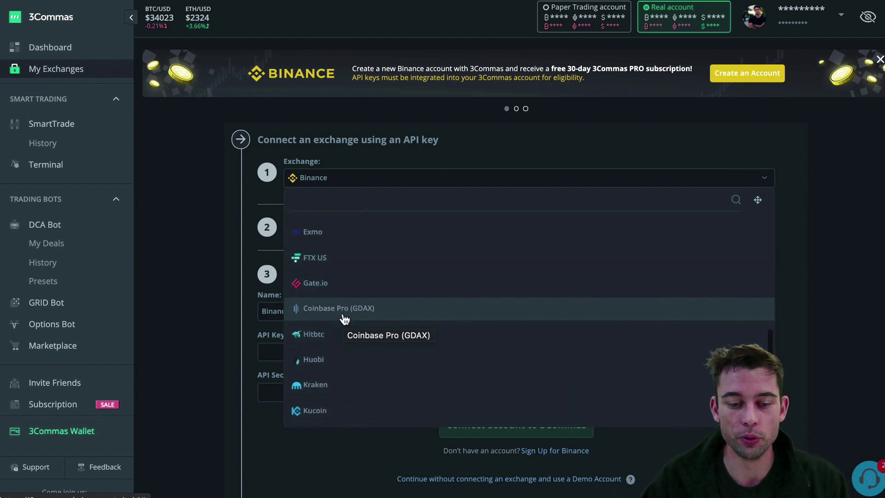
{"action": "scroll", "coordinate": [343, 317], "scroll_direction": "down", "scroll_amount": 2}
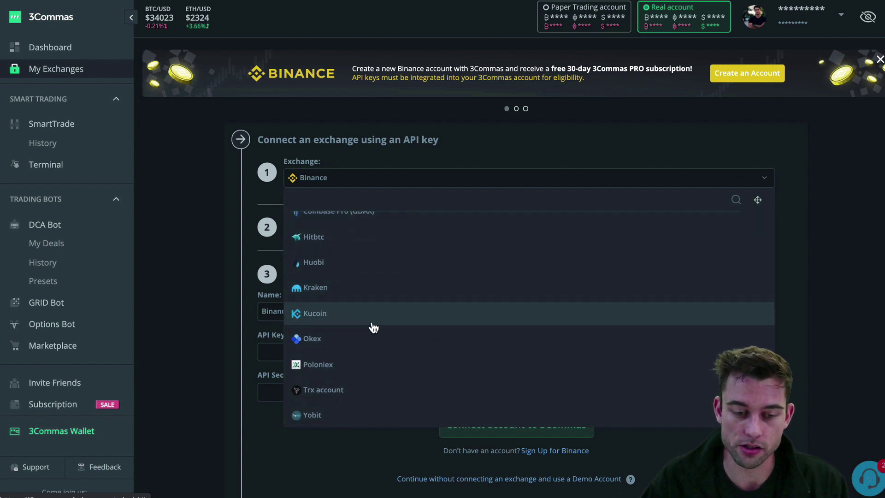
{"action": "scroll", "coordinate": [369, 322], "scroll_direction": "up", "scroll_amount": 10}
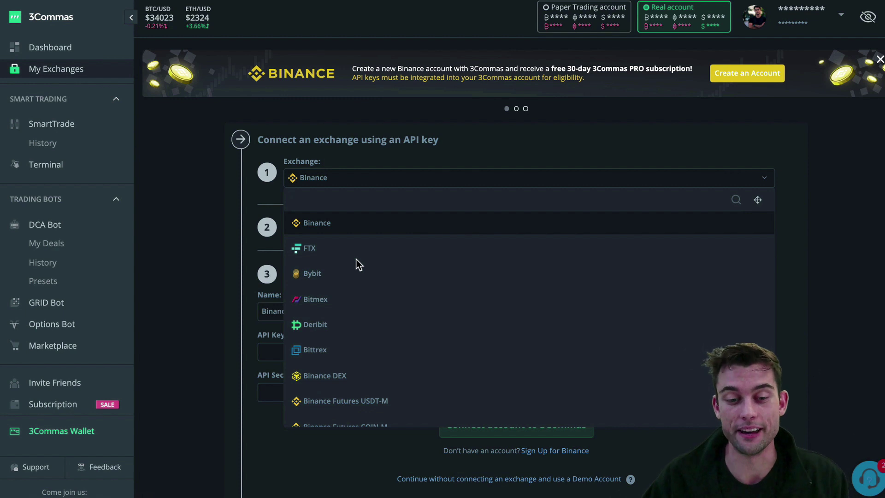
Step: Close the exchange list and go over the API key creation instruction and the Name, API Key and API Secret fields
{"action": "left_click", "coordinate": [159, 204]}
{"action": "left_click_drag", "start_coordinate": [299, 227], "coordinate": [382, 227]}
{"action": "left_click", "coordinate": [383, 228]}
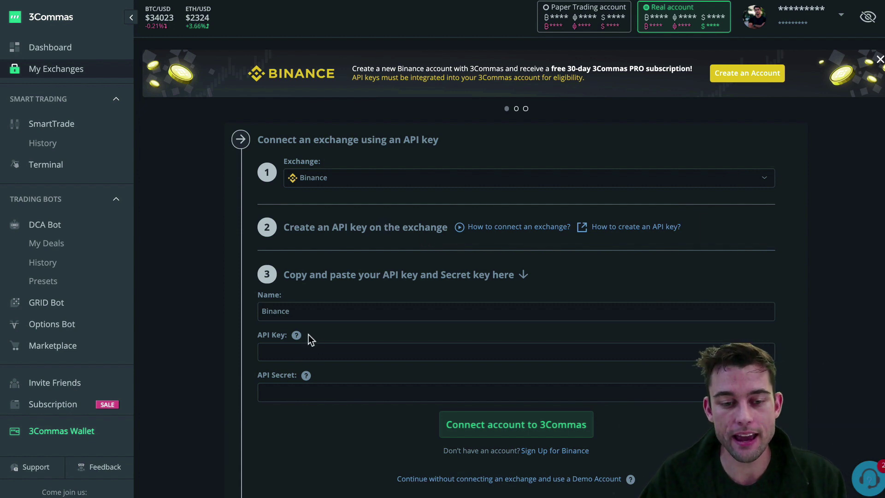
{"action": "left_click", "coordinate": [293, 315]}
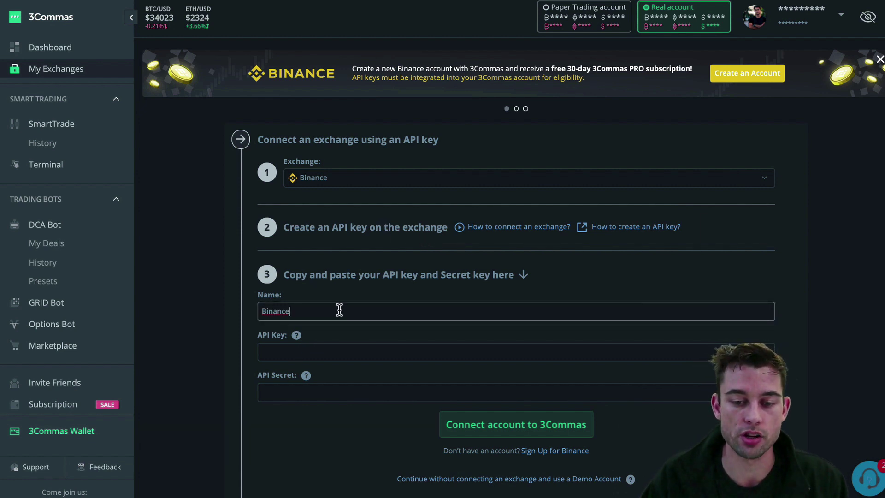
{"action": "left_click", "coordinate": [318, 348]}
{"action": "left_click", "coordinate": [319, 388]}
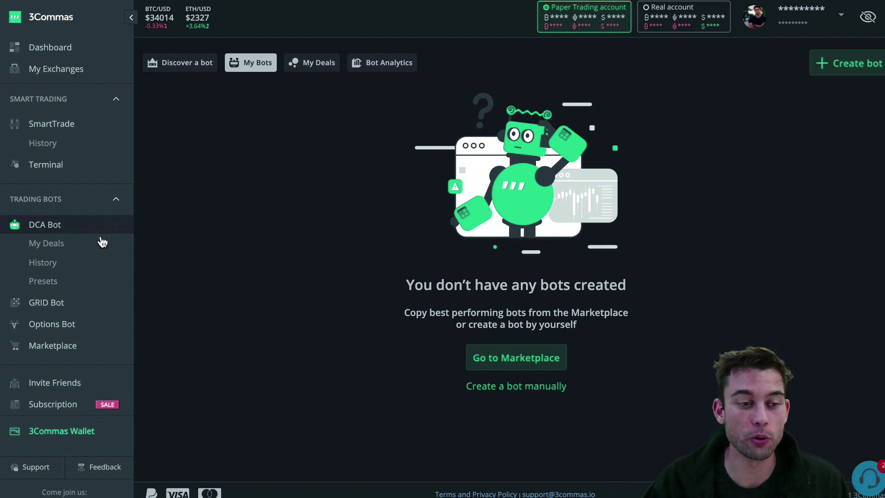
Step: Start creating a new DCA bot in the paper trading account
{"action": "left_click", "coordinate": [99, 203]}
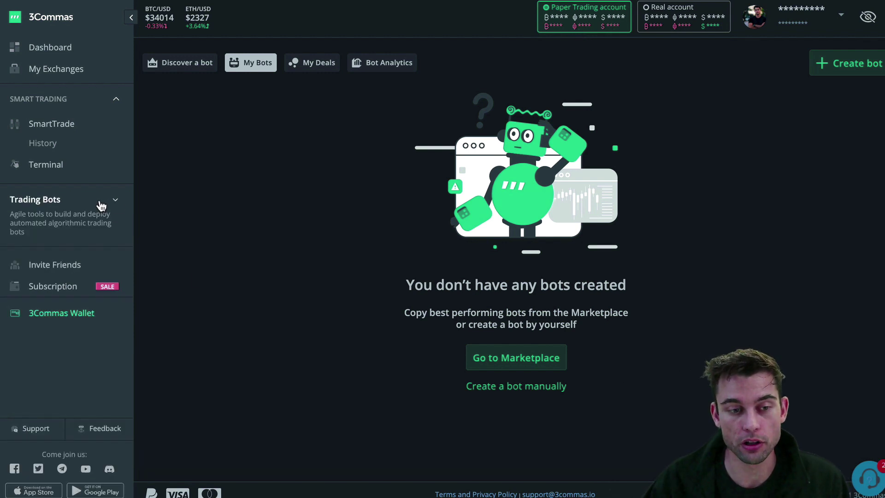
{"action": "left_click", "coordinate": [115, 203]}
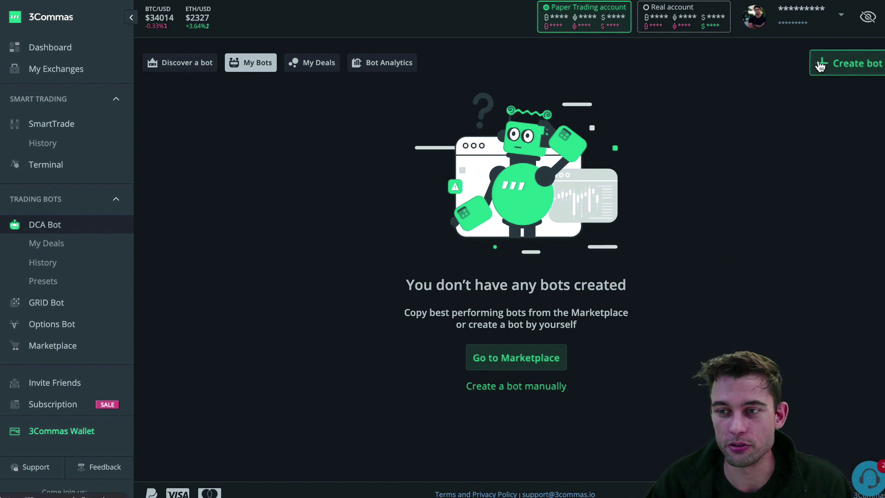
{"action": "left_click", "coordinate": [841, 68]}
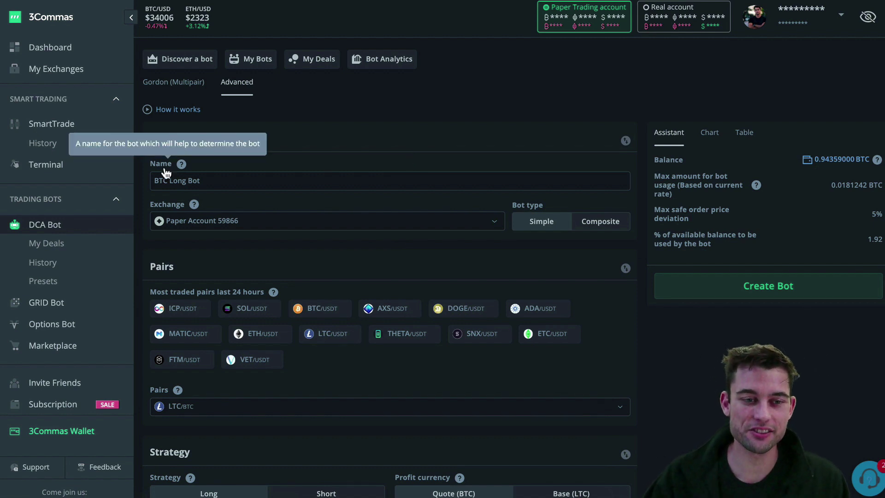
Step: Name the bot First Bot and choose ETH/USDT as its trading pair
{"action": "triple_click", "coordinate": [216, 181]}
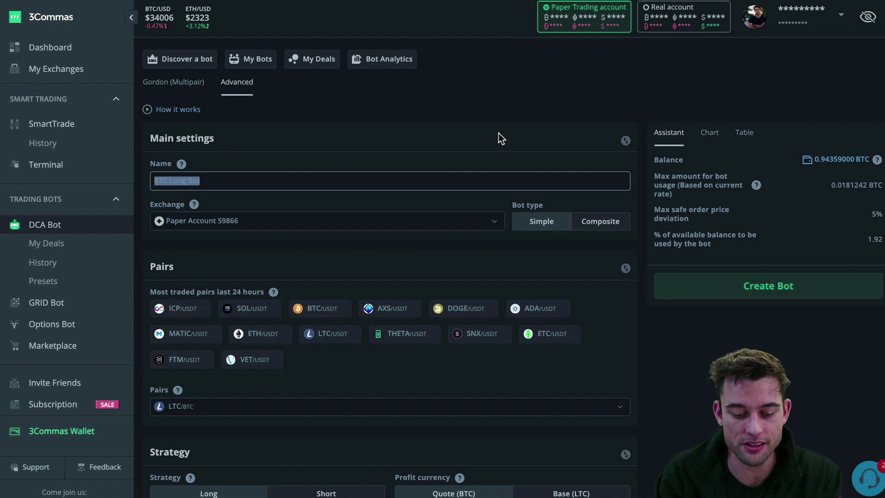
{"action": "type", "text": "First Bot"}
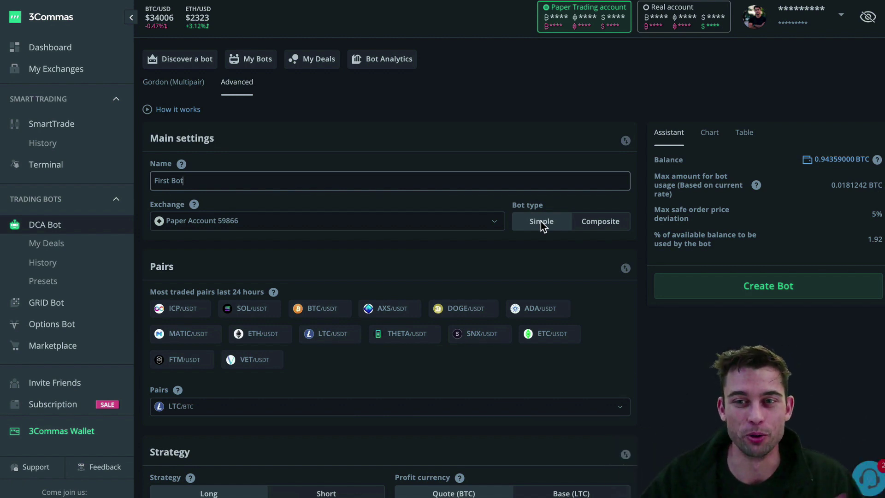
{"action": "scroll", "coordinate": [565, 337], "scroll_direction": "down", "scroll_amount": 1}
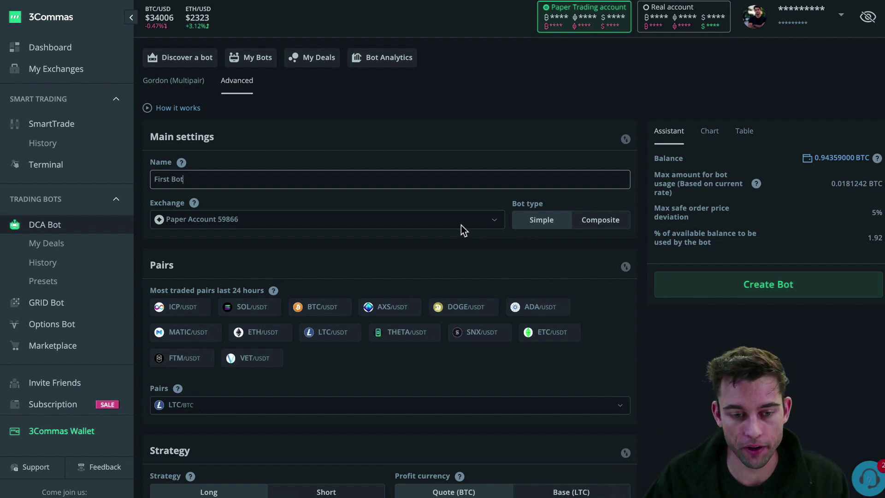
{"action": "left_click", "coordinate": [266, 333]}
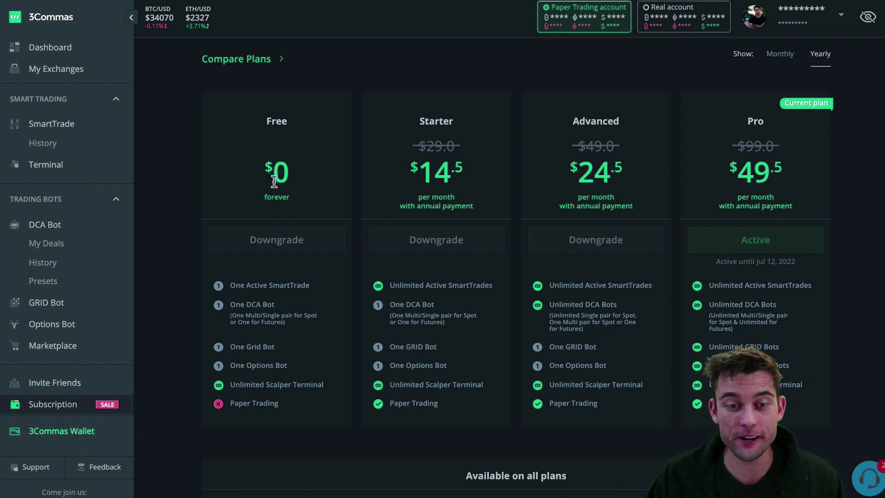
Step: Compare the yearly subscription plans, examining the Free plan's price and DCA bot limit and the features included in the Advanced plan
{"action": "left_click_drag", "start_coordinate": [285, 201], "coordinate": [267, 169]}
{"action": "left_click", "coordinate": [266, 169]}
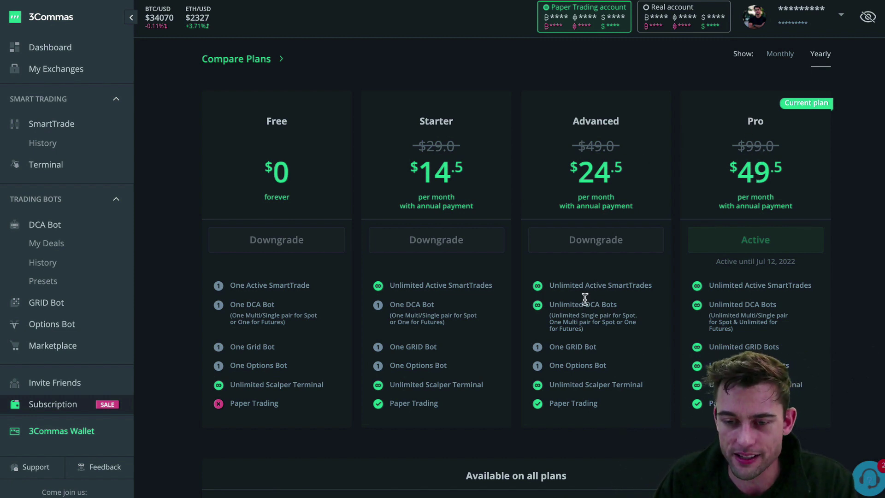
{"action": "left_click_drag", "start_coordinate": [552, 285], "coordinate": [641, 286]}
{"action": "left_click_drag", "start_coordinate": [565, 302], "coordinate": [609, 305]}
{"action": "left_click", "coordinate": [612, 305]}
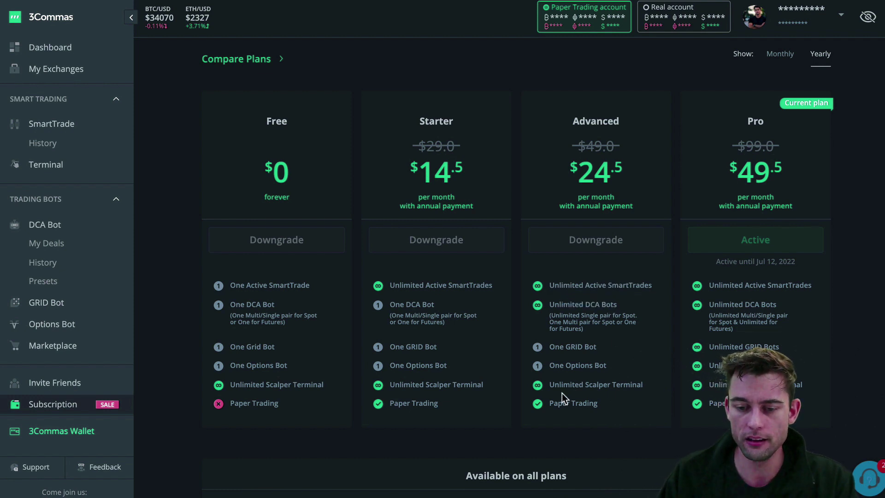
{"action": "left_click_drag", "start_coordinate": [555, 385], "coordinate": [628, 385]}
{"action": "left_click", "coordinate": [642, 385]}
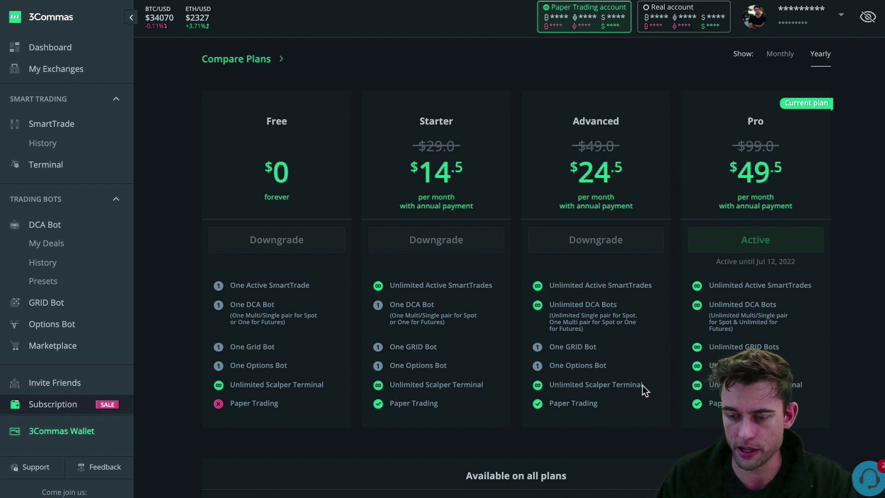
{"action": "left_click_drag", "start_coordinate": [550, 348], "coordinate": [600, 347]}
{"action": "left_click_drag", "start_coordinate": [607, 361], "coordinate": [573, 364]}
{"action": "left_click", "coordinate": [574, 364]}
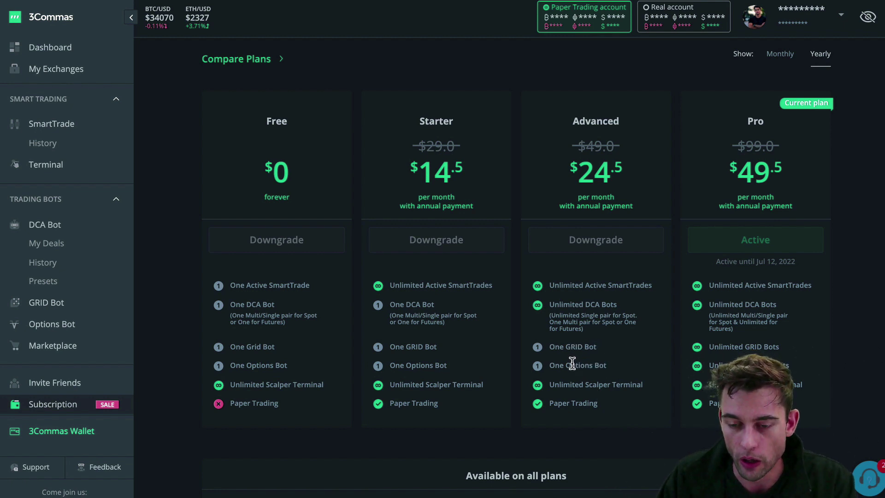
{"action": "left_click_drag", "start_coordinate": [602, 367], "coordinate": [553, 365]}
{"action": "left_click", "coordinate": [553, 365]}
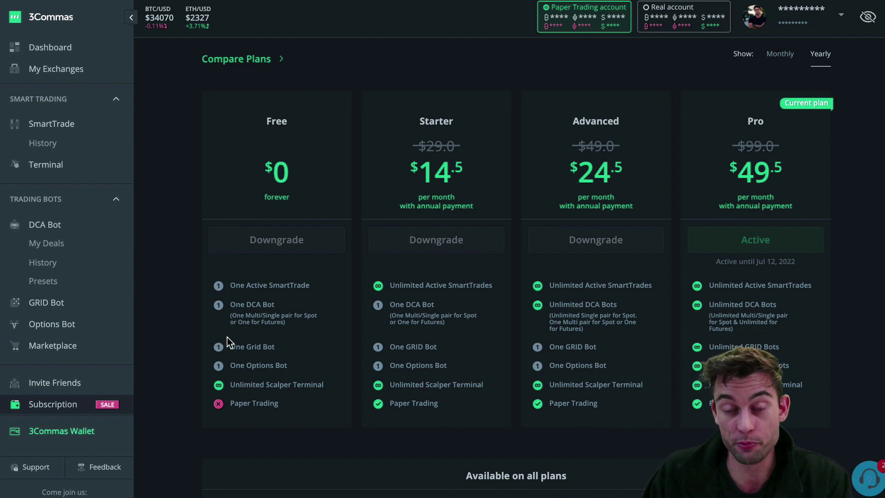
{"action": "left_click_drag", "start_coordinate": [236, 305], "coordinate": [277, 320]}
{"action": "left_click", "coordinate": [277, 320]}
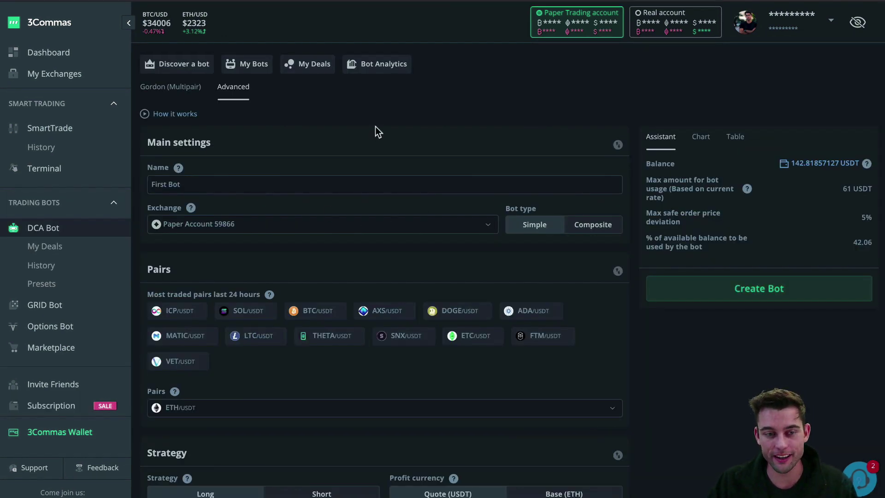
Step: Review the bot's main settings, pair and strategy sections, including the Strategy and Profit currency options
{"action": "scroll", "coordinate": [375, 129], "scroll_direction": "down", "scroll_amount": 1}
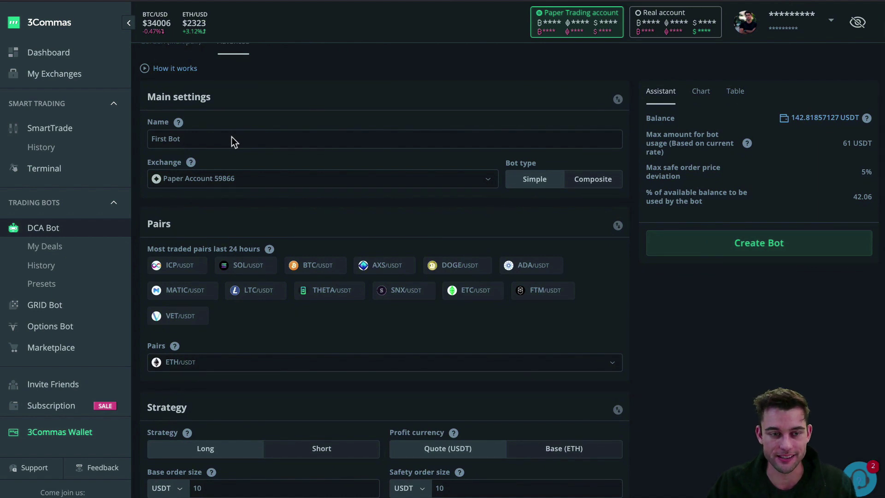
{"action": "scroll", "coordinate": [231, 137], "scroll_direction": "down", "scroll_amount": 1}
{"action": "scroll", "coordinate": [265, 139], "scroll_direction": "down", "scroll_amount": 1}
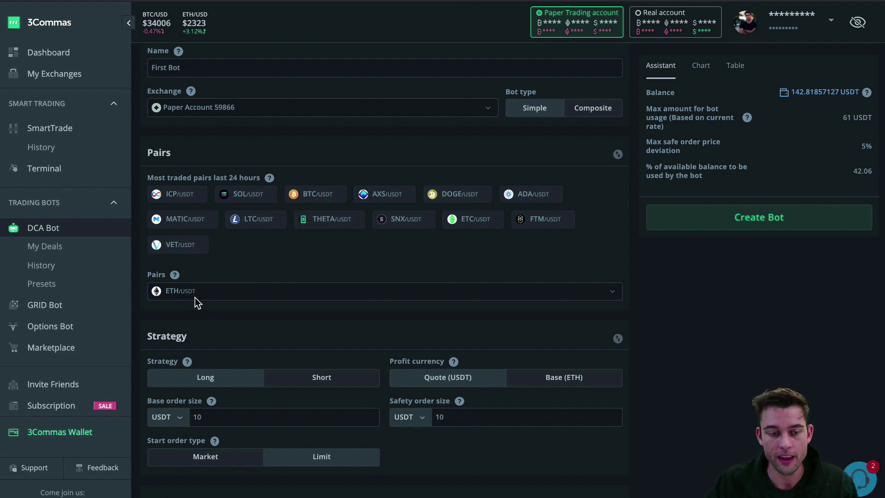
{"action": "scroll", "coordinate": [195, 297], "scroll_direction": "down", "scroll_amount": 1}
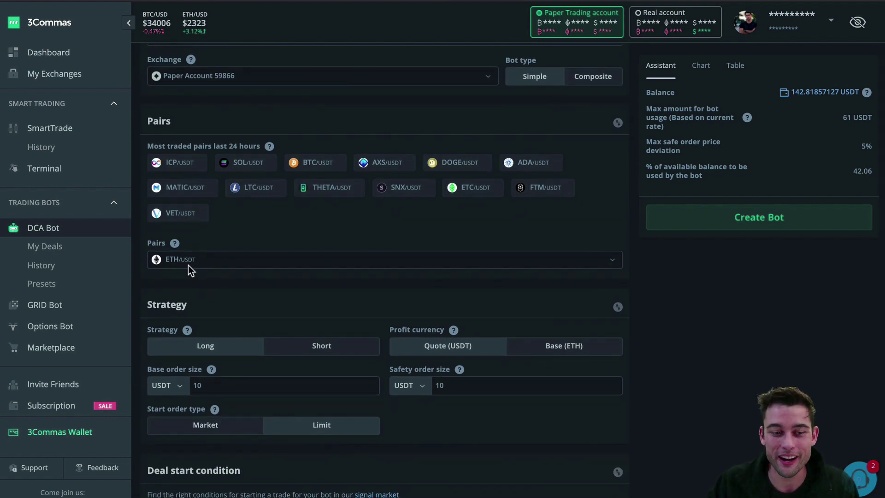
{"action": "scroll", "coordinate": [188, 263], "scroll_direction": "down", "scroll_amount": 3}
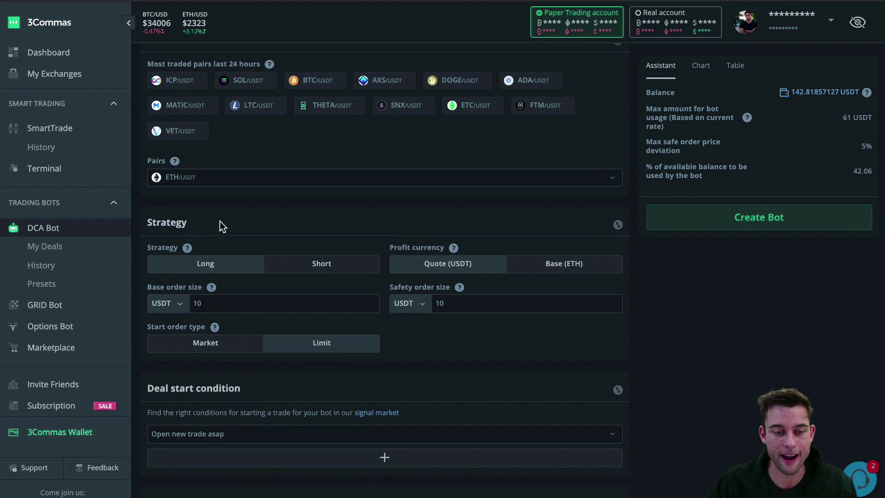
{"action": "scroll", "coordinate": [220, 222], "scroll_direction": "down", "scroll_amount": 1}
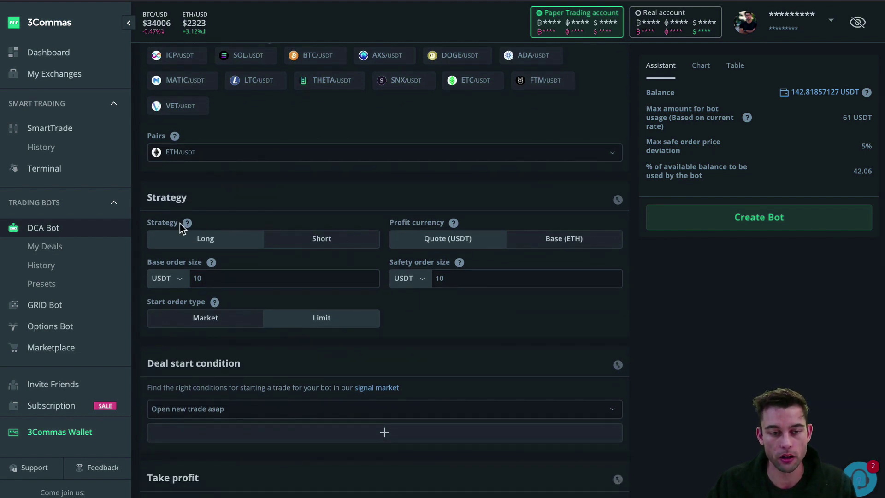
{"action": "mouse_move", "coordinate": [189, 224]}
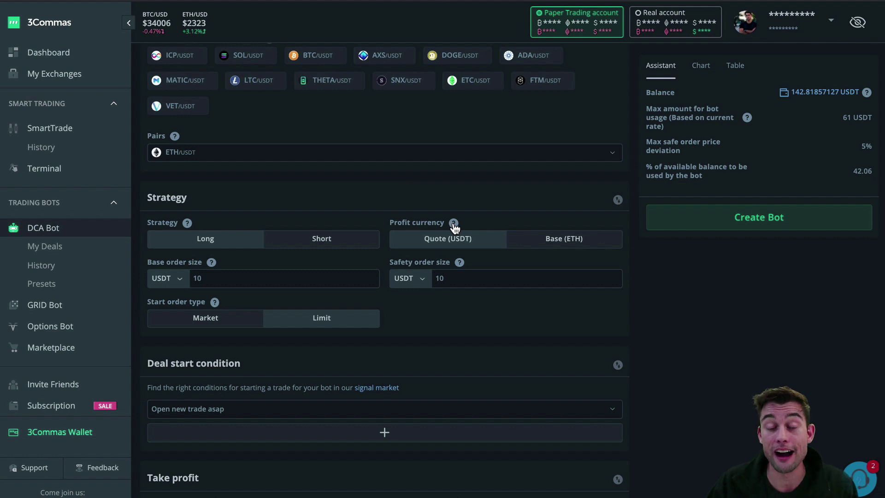
{"action": "mouse_move", "coordinate": [454, 227]}
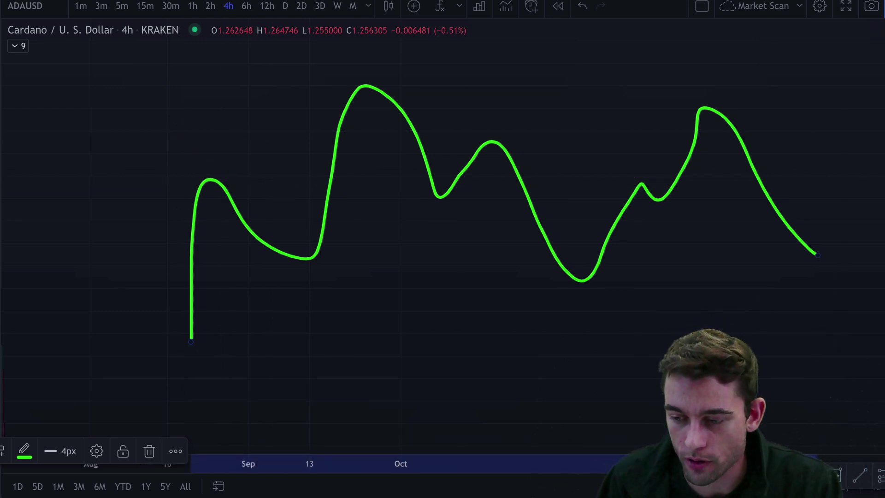
Step: On the TradingView ADAUSD chart, draw an arrow to the green curve's second rise and add the label "$100 was invested" beside its tip
{"action": "left_click", "coordinate": [817, 475]}
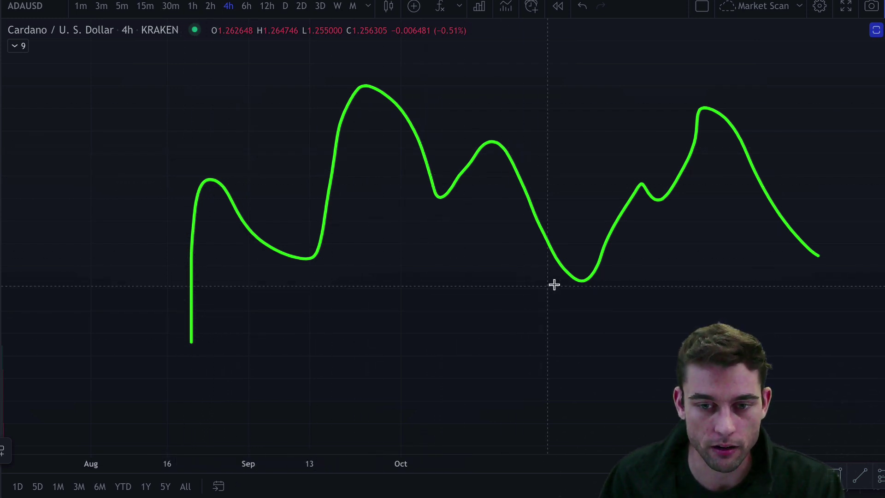
{"action": "mouse_move", "coordinate": [246, 125]}
{"action": "left_mouse_down"}
{"action": "mouse_move", "coordinate": [316, 192]}
{"action": "mouse_move", "coordinate": [321, 181]}
{"action": "left_mouse_up"}
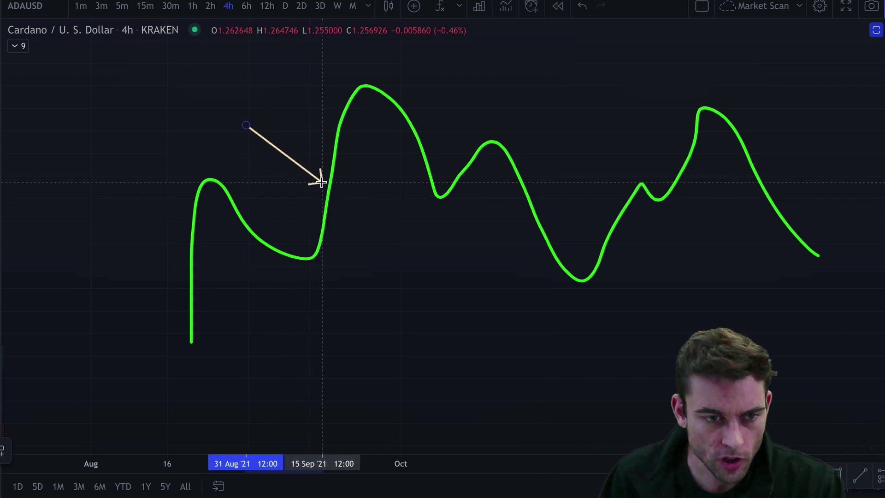
{"action": "left_click", "coordinate": [345, 203]}
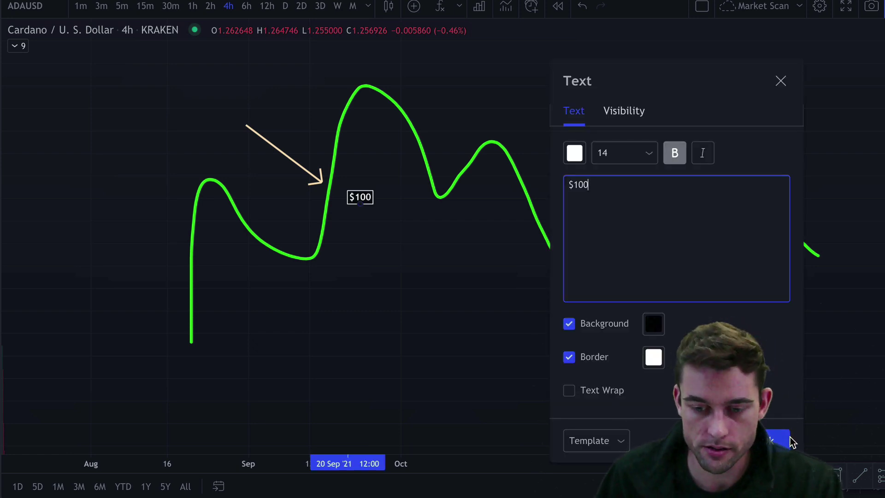
{"action": "type", "text": "was invested"}
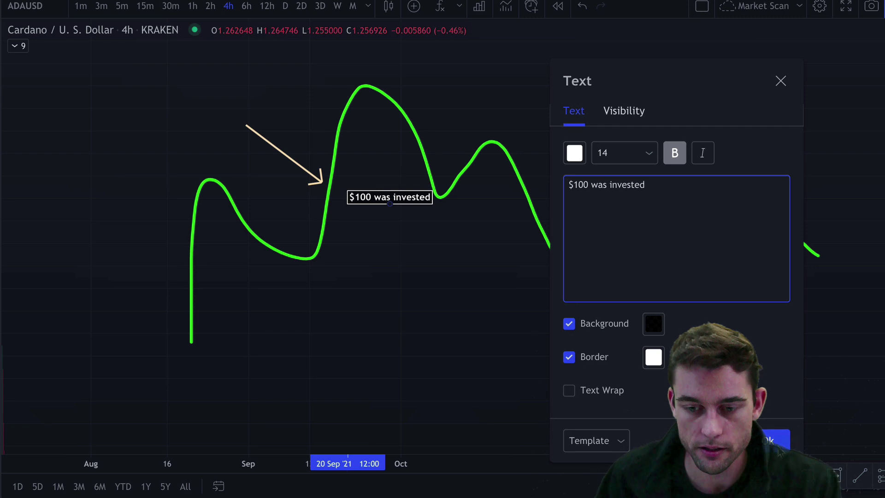
{"action": "left_click", "coordinate": [779, 440]}
{"action": "left_click_drag", "start_coordinate": [358, 203], "coordinate": [334, 195]}
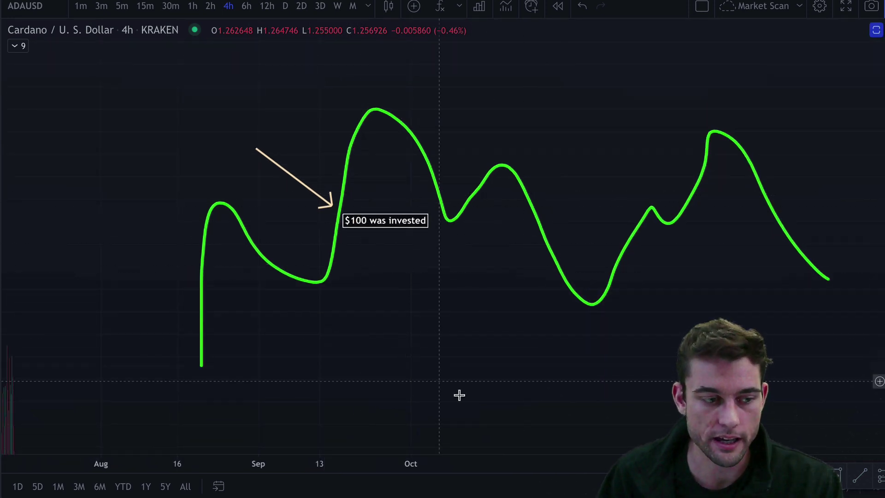
Step: Draw an arrow just before the curve's highest peak and extend the "$100 was invested" label with "Price was $100 at the time" and "Your take profit is 10%"
{"action": "left_click_drag", "start_coordinate": [487, 329], "coordinate": [476, 338]}
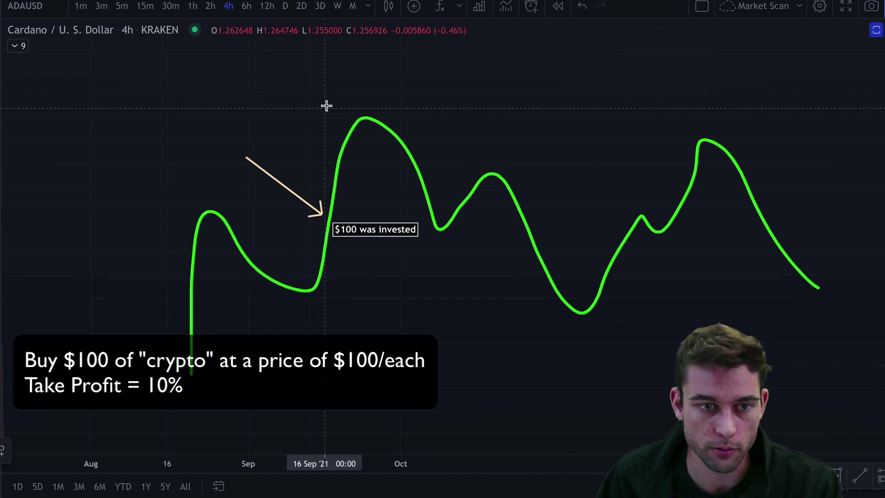
{"action": "left_click_drag", "start_coordinate": [299, 94], "coordinate": [345, 131]}
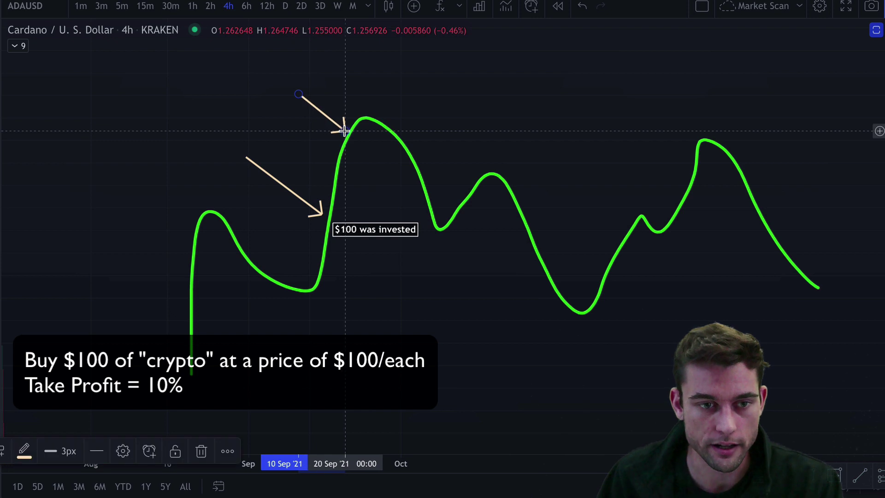
{"action": "double_click", "coordinate": [385, 229]}
{"action": "left_click", "coordinate": [635, 232]}
{"action": "key", "text": "Return"}
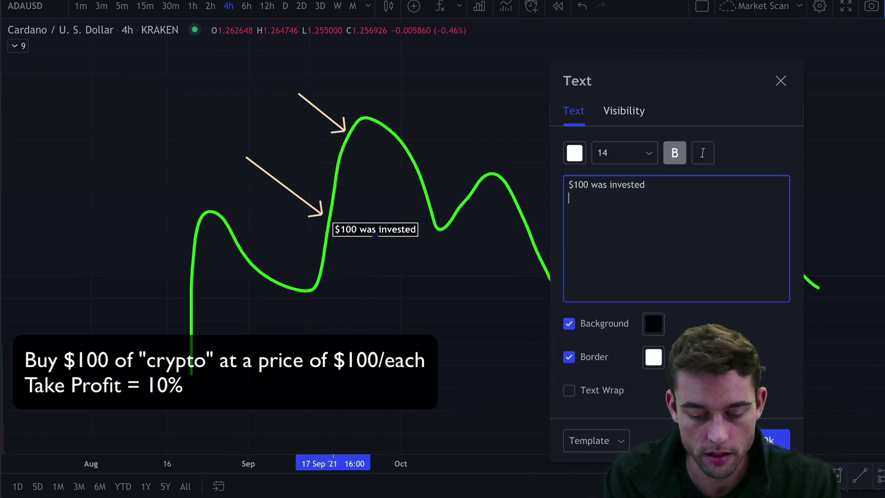
{"action": "type", "text": "Price was $100 at the time"}
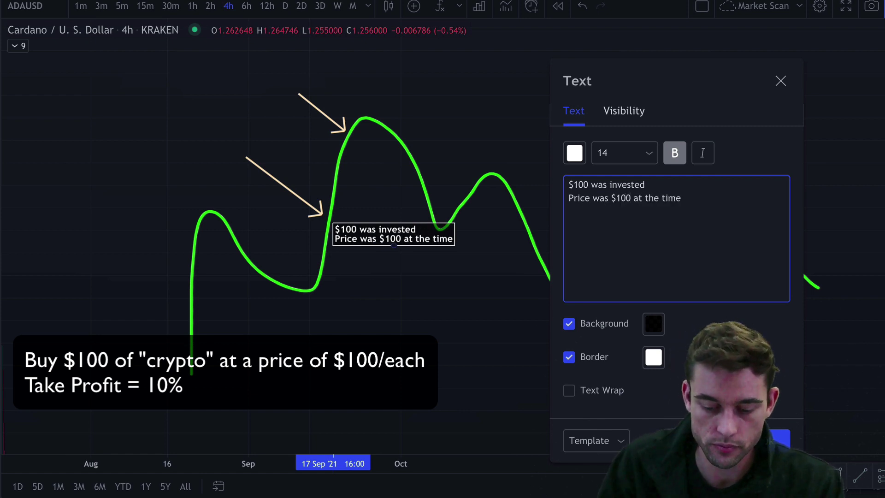
{"action": "key", "text": "Return"}
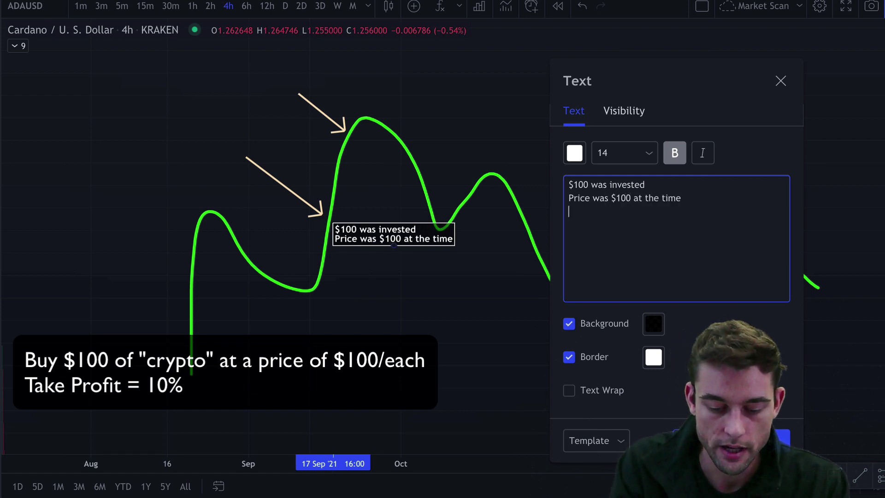
{"action": "type", "text": "Your take profit is 10%"}
{"action": "left_click_drag", "start_coordinate": [398, 248], "coordinate": [396, 259]}
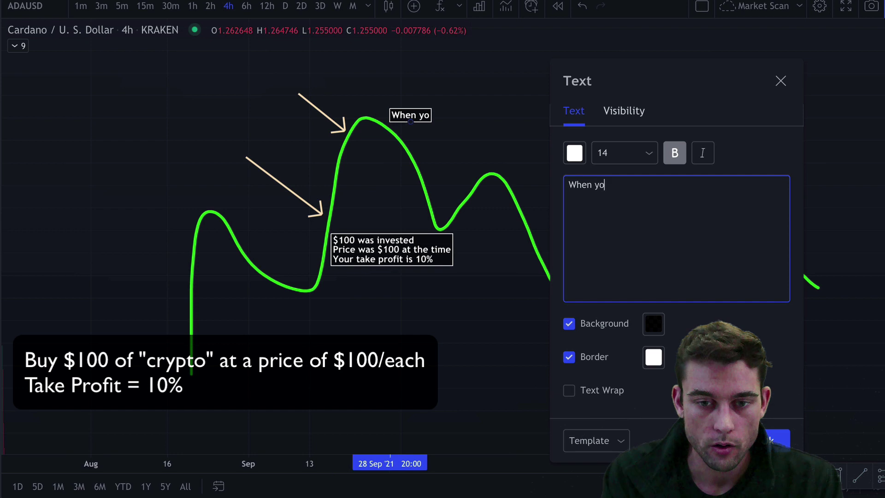
Step: Write a label beside the highest peak: "When you have the base order set, you will sell off the original $100 investment, and the remaining 10%"
{"action": "type", "text": "u have the "}
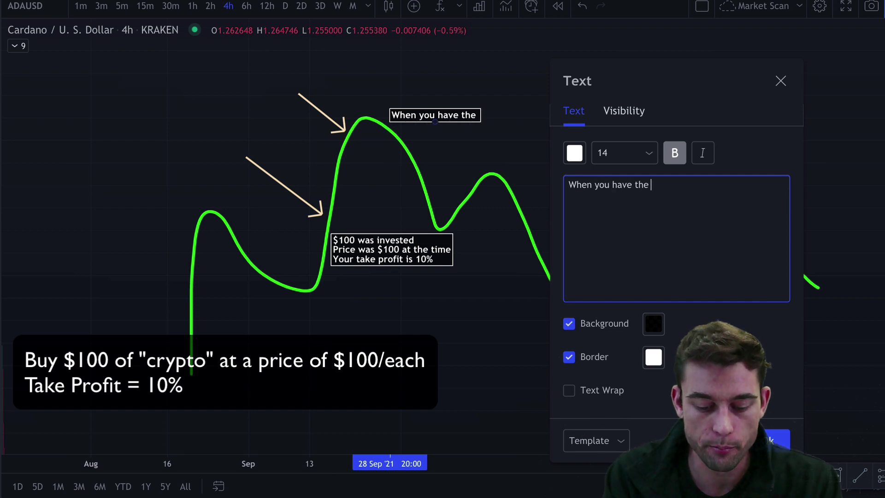
{"action": "type", "text": "base order set, you will sell "}
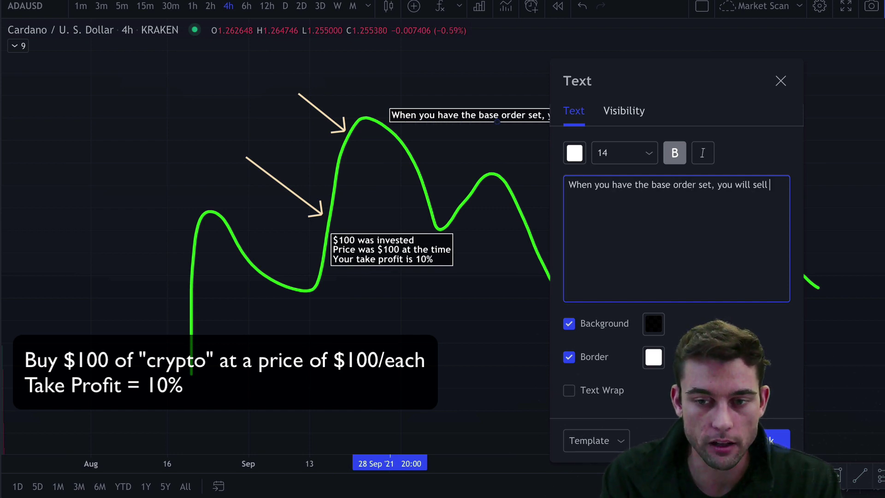
{"action": "type", "text": "off the original"}
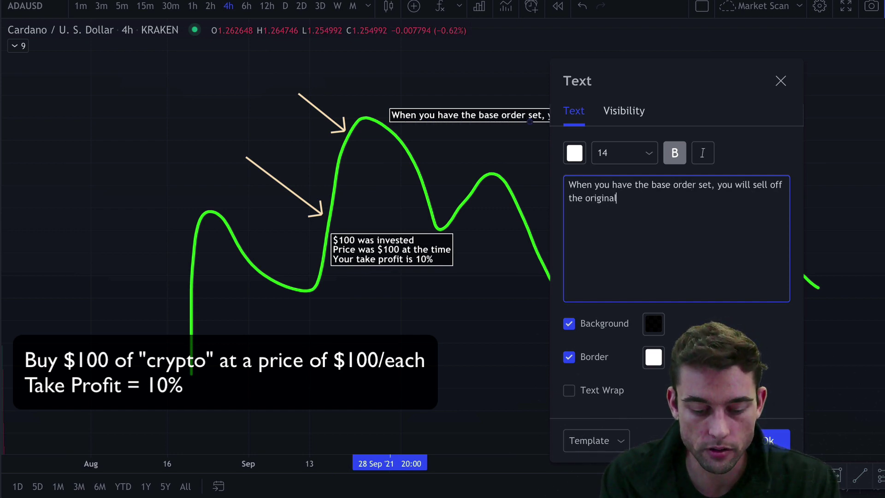
{"action": "type", "text": " $100 investment, and the remaining 10"}
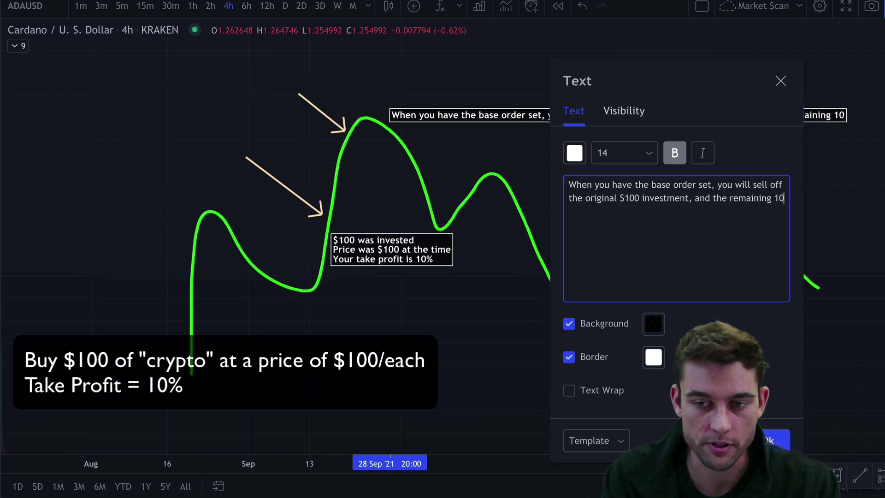
{"action": "type", "text": "%"}
Step: Continue the peak's label on a new line with "will be kept in the cryptocurrency you choose (aka your BASE crypto"
{"action": "key", "text": "Return"}
{"action": "type", "text": "will be kept "}
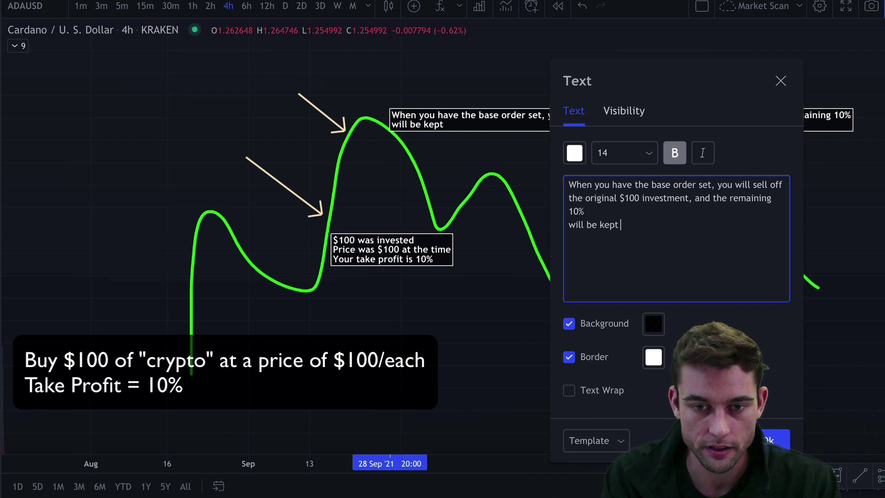
{"action": "type", "text": "in the cryptocurren"}
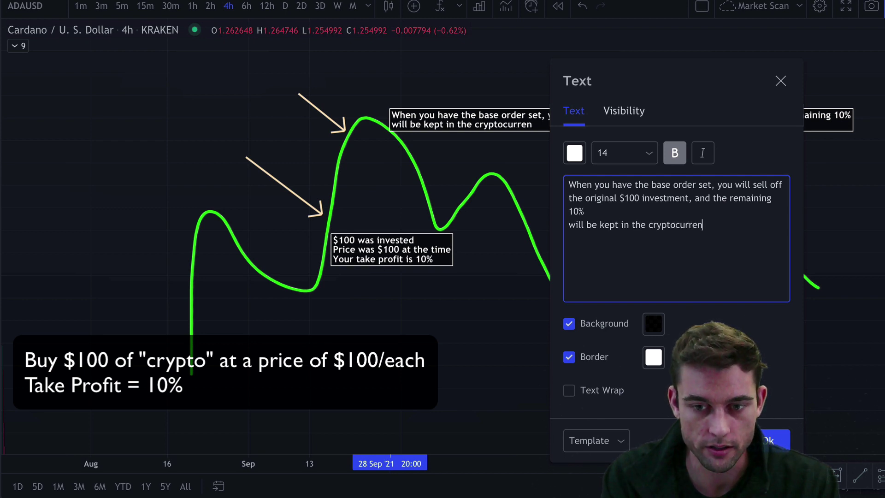
{"action": "type", "text": "cy you choose (ak"}
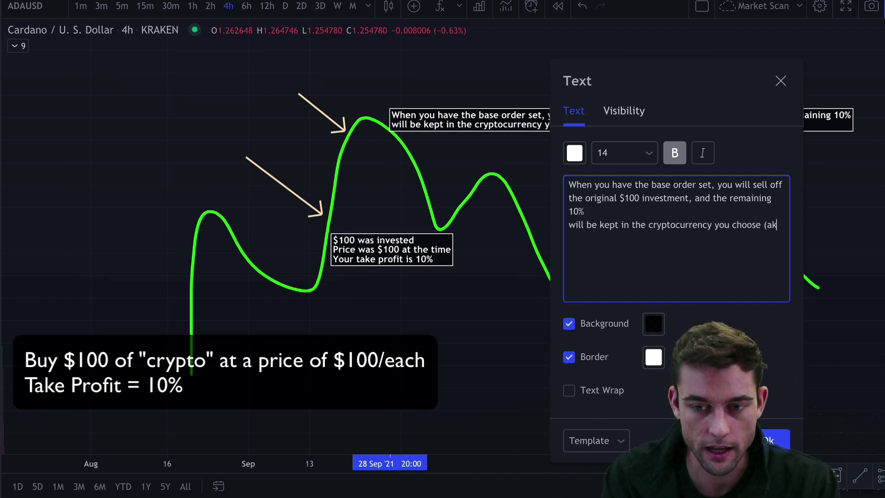
{"action": "type", "text": "a your B"}
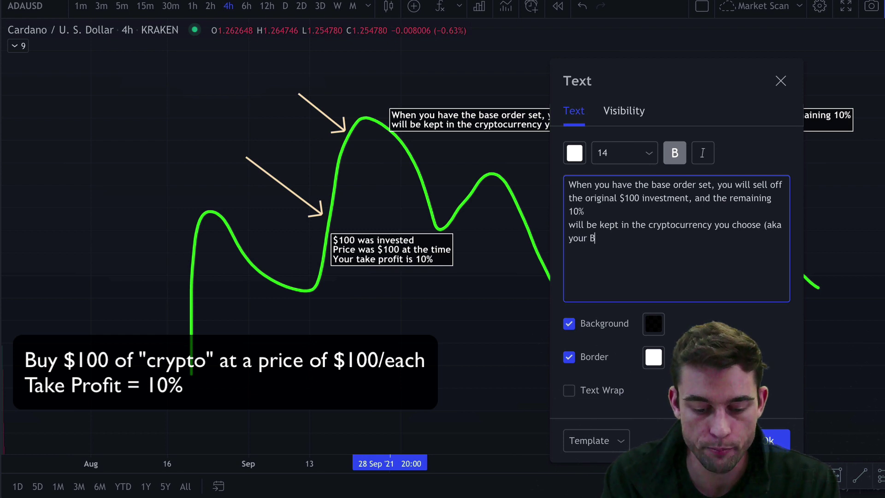
{"action": "type", "text": "ASE crytpto"}
{"action": "key", "text": "BackSpace"}
{"action": "key", "text": "BackSpace"}
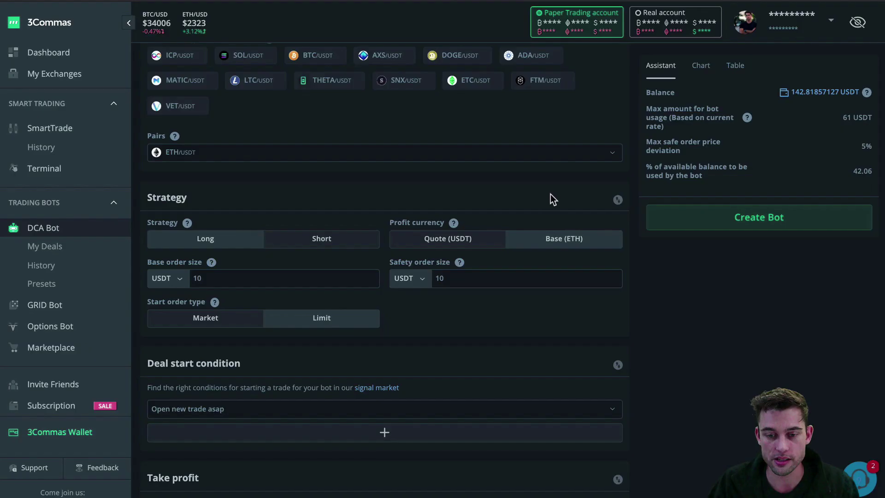
Step: In 3Commas, alternate the bot's Profit currency between Quote (USDT) and Base (ETH), finishing on Quote (USDT)
{"action": "left_click", "coordinate": [457, 239]}
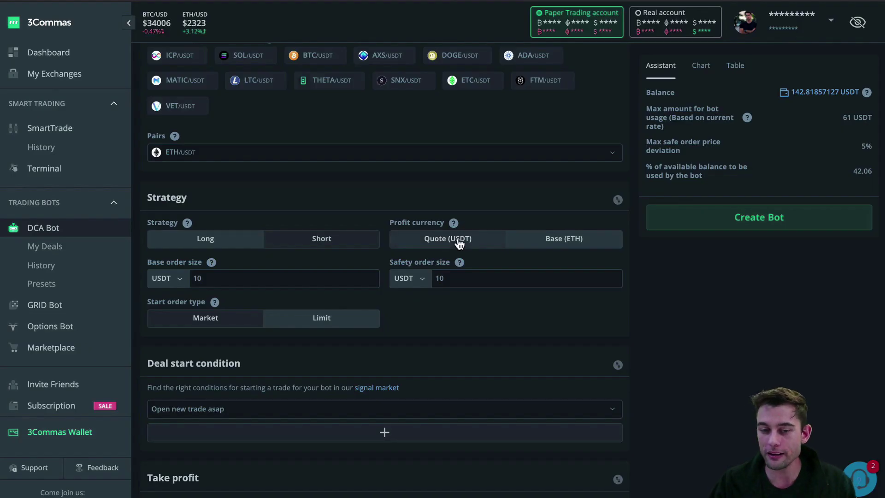
{"action": "left_click", "coordinate": [560, 240]}
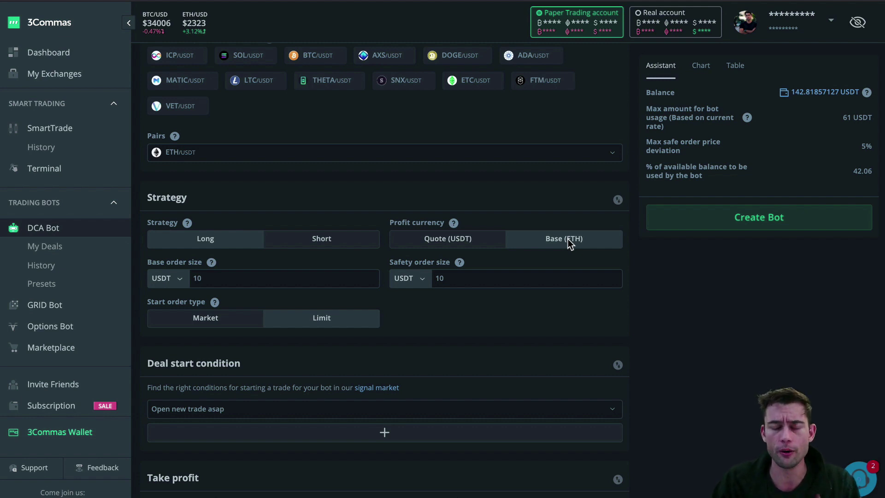
{"action": "left_click", "coordinate": [446, 238]}
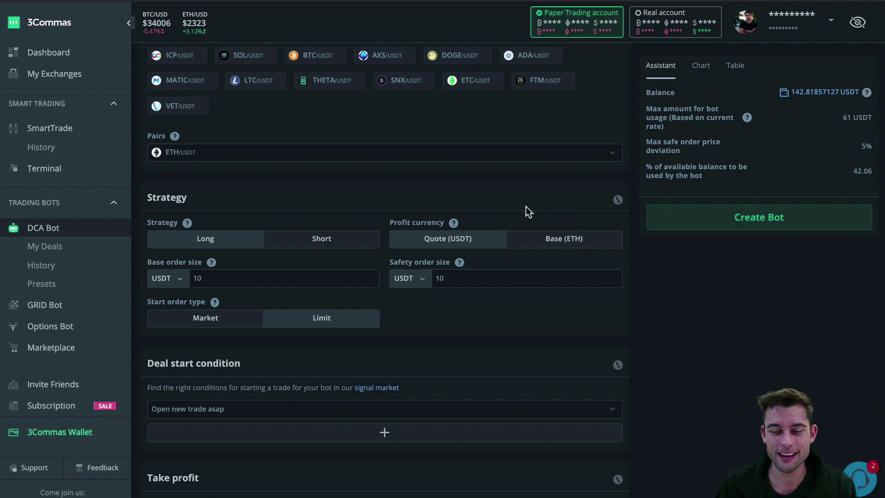
{"action": "left_click", "coordinate": [570, 234]}
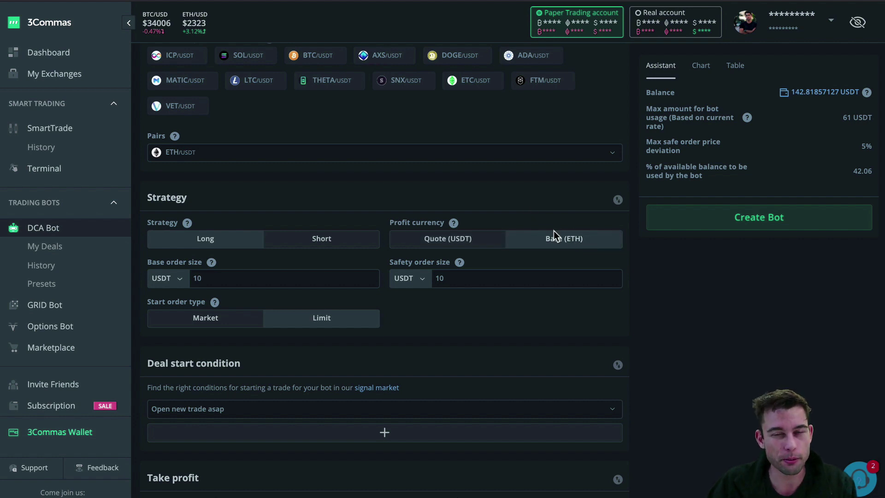
{"action": "left_click", "coordinate": [474, 242]}
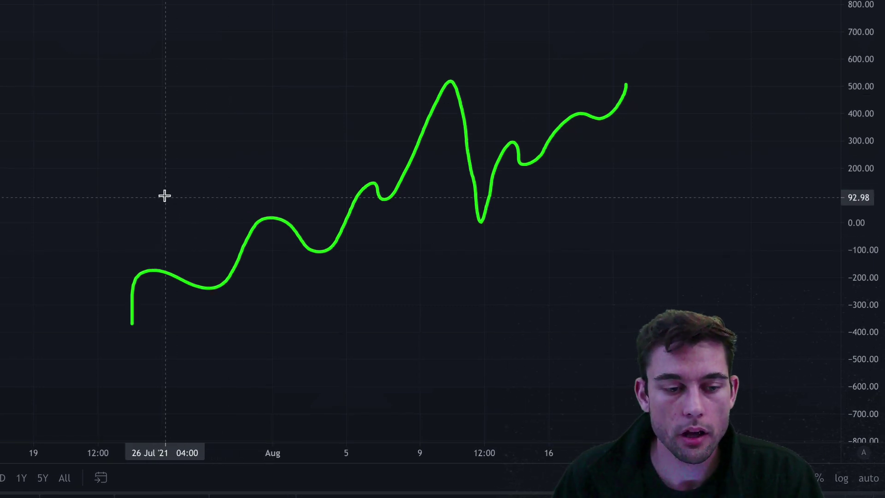
Step: On the TradingView chart, draw arrows at the rising green curve's first two dips and at the rise following each dip
{"action": "left_click_drag", "start_coordinate": [183, 196], "coordinate": [193, 278]}
{"action": "mouse_move", "coordinate": [200, 171]}
{"action": "left_mouse_down"}
{"action": "mouse_move", "coordinate": [244, 213]}
{"action": "mouse_move", "coordinate": [241, 229]}
{"action": "left_mouse_up"}
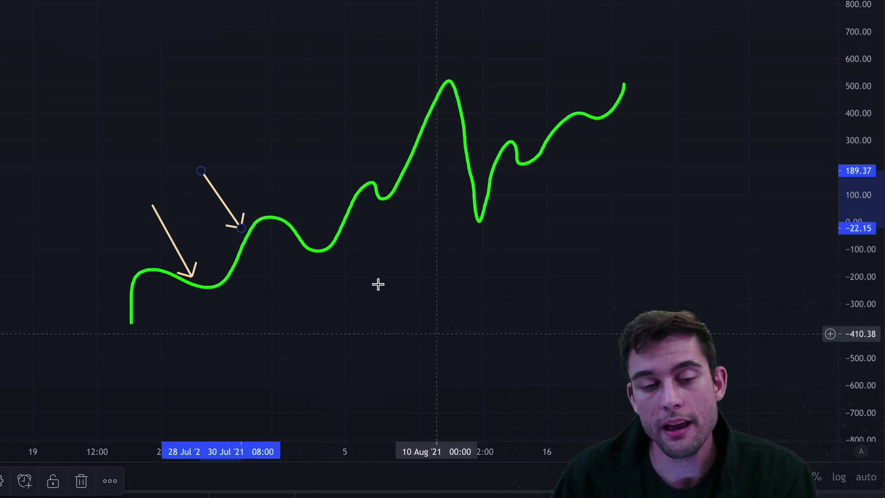
{"action": "left_click", "coordinate": [268, 176]}
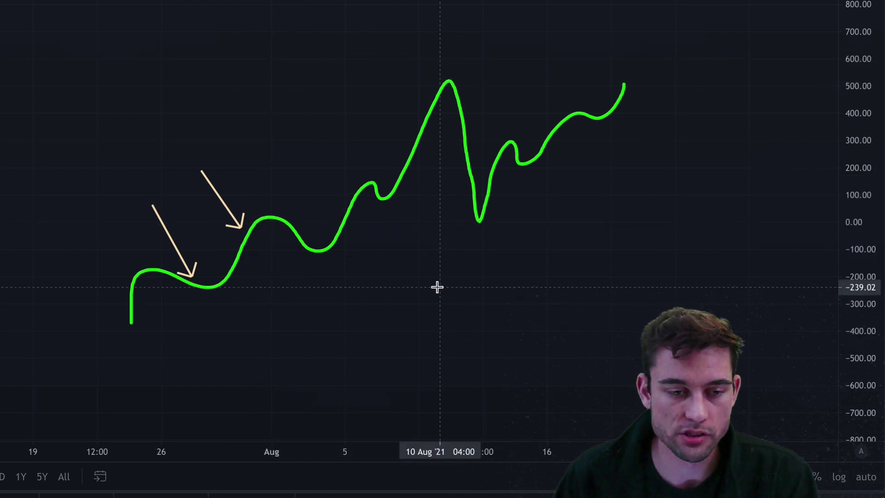
{"action": "left_click_drag", "start_coordinate": [308, 198], "coordinate": [320, 239]}
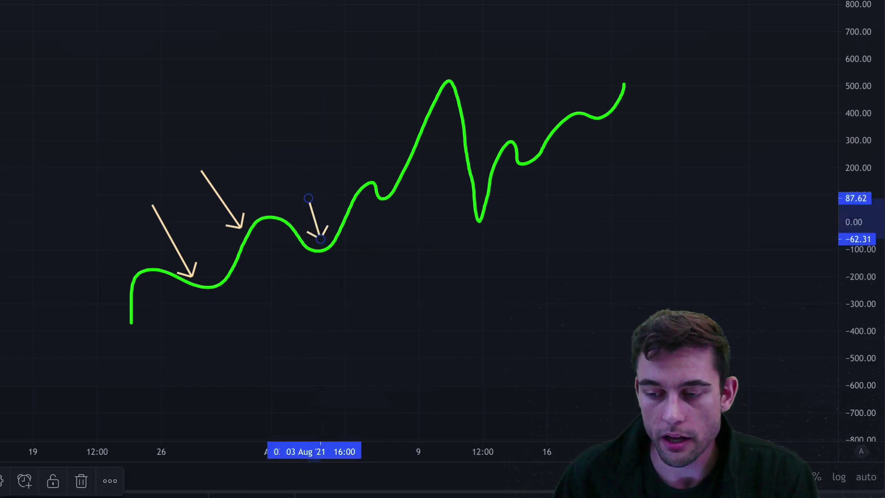
{"action": "left_click_drag", "start_coordinate": [324, 156], "coordinate": [350, 182]}
{"action": "left_click", "coordinate": [308, 219]}
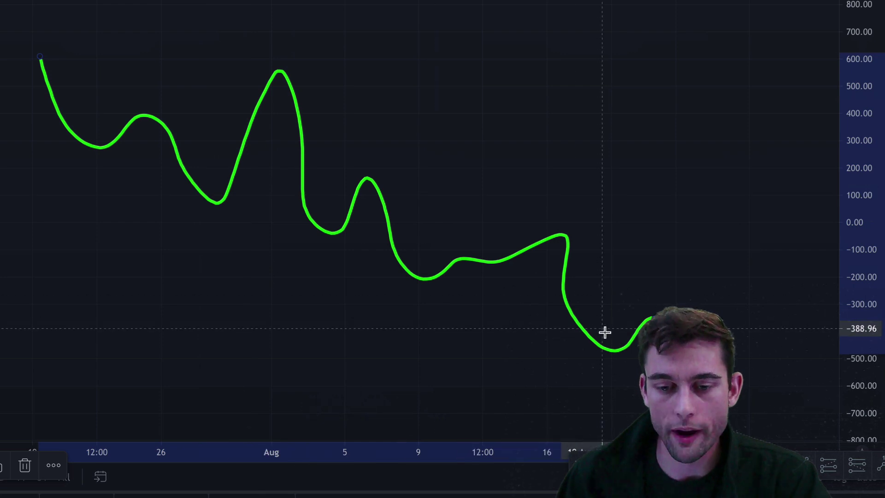
Step: Extend the falling green curve with a zigzag recovery at its end, then circle that recovery and delete the circle
{"action": "mouse_move", "coordinate": [654, 319]}
{"action": "left_mouse_down"}
{"action": "mouse_move", "coordinate": [673, 362]}
{"action": "mouse_move", "coordinate": [732, 343]}
{"action": "mouse_move", "coordinate": [788, 272]}
{"action": "mouse_move", "coordinate": [817, 272]}
{"action": "left_mouse_up"}
{"action": "mouse_move", "coordinate": [796, 323]}
{"action": "left_mouse_down"}
{"action": "mouse_move", "coordinate": [783, 310]}
{"action": "mouse_move", "coordinate": [697, 378]}
{"action": "mouse_move", "coordinate": [746, 273]}
{"action": "left_mouse_up"}
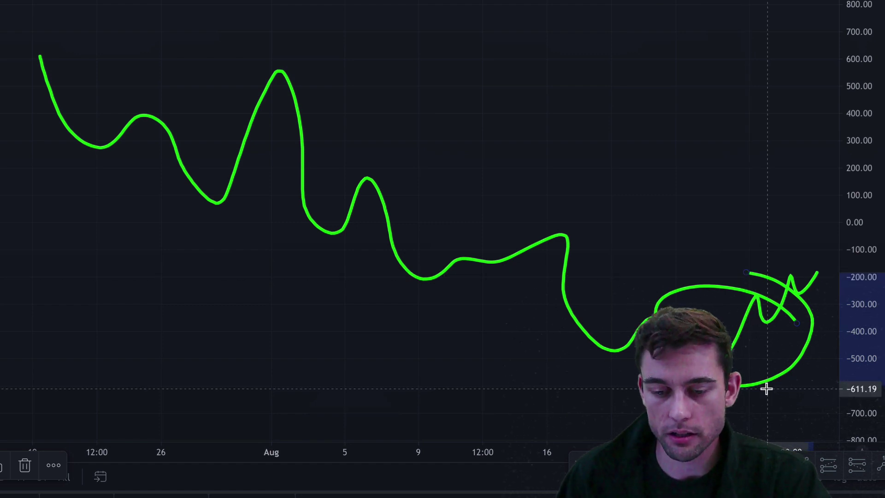
{"action": "key", "text": "Delete"}
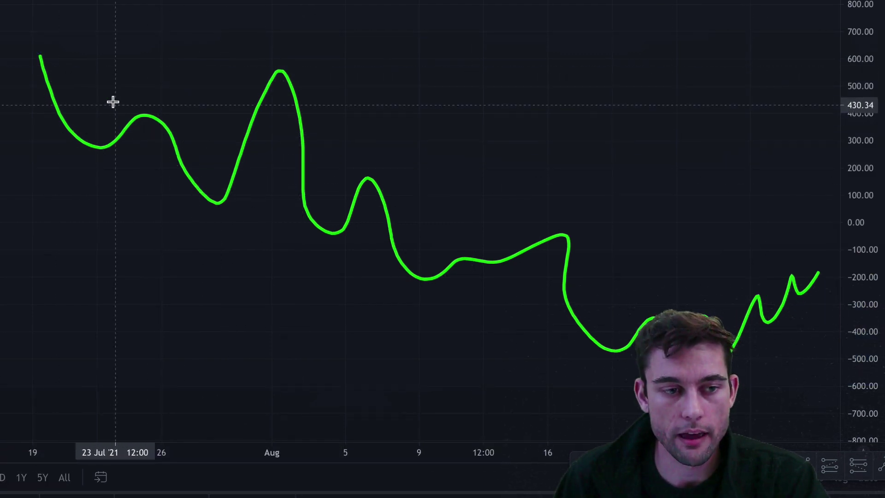
Step: Draw four arrows on the falling curve, marking its first dip, first peak, second dip and the rise toward its second peak
{"action": "left_click_drag", "start_coordinate": [90, 98], "coordinate": [106, 140]}
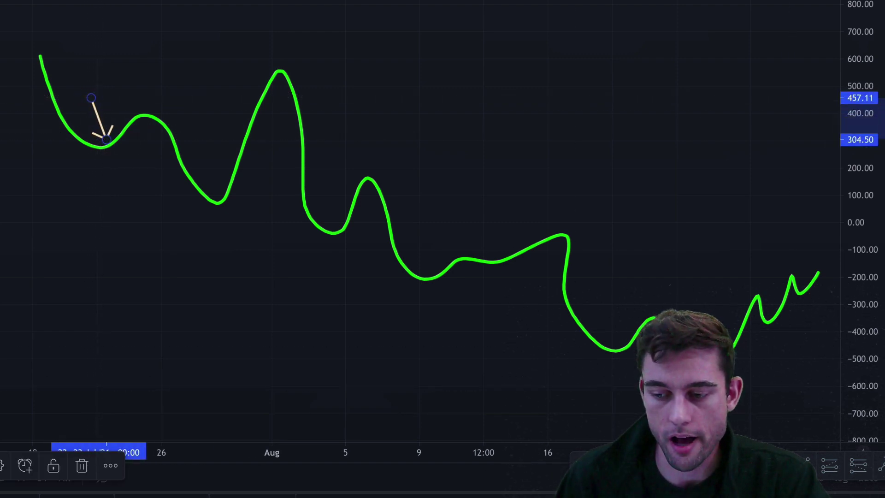
{"action": "left_click", "coordinate": [687, 465]}
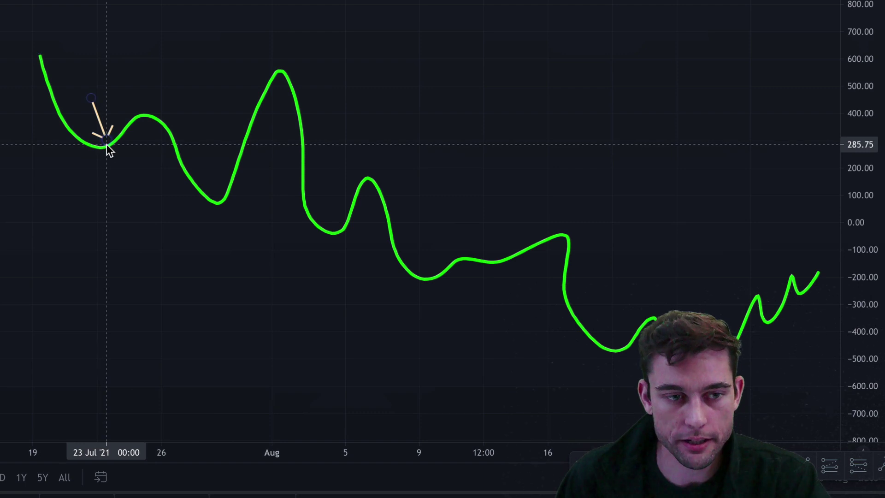
{"action": "left_click_drag", "start_coordinate": [121, 78], "coordinate": [131, 107]}
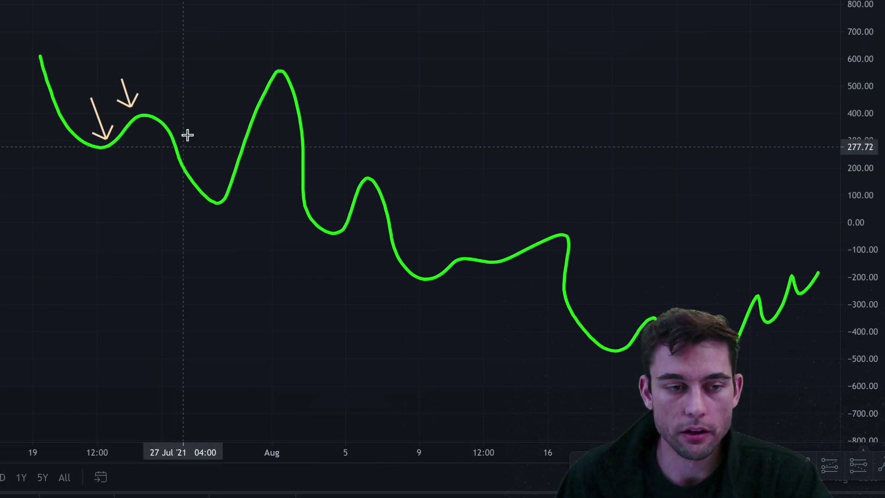
{"action": "left_click_drag", "start_coordinate": [196, 126], "coordinate": [217, 190]}
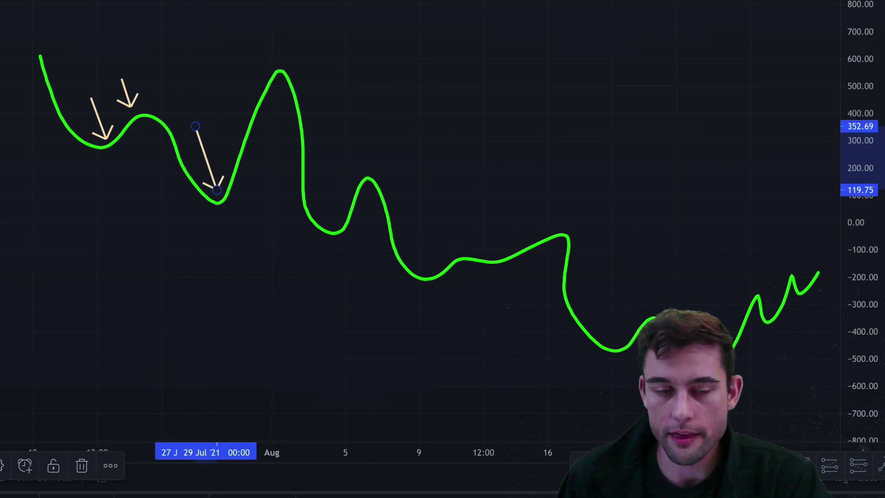
{"action": "left_click_drag", "start_coordinate": [208, 31], "coordinate": [238, 71]}
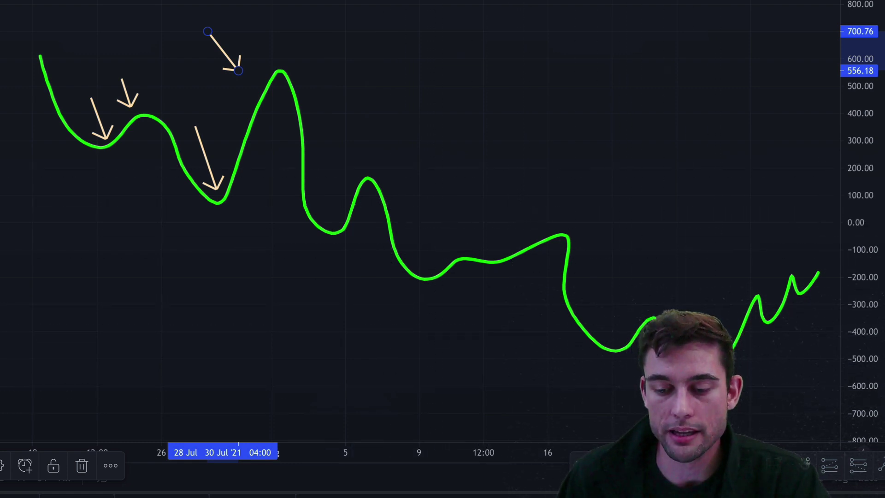
{"action": "left_click", "coordinate": [811, 387]}
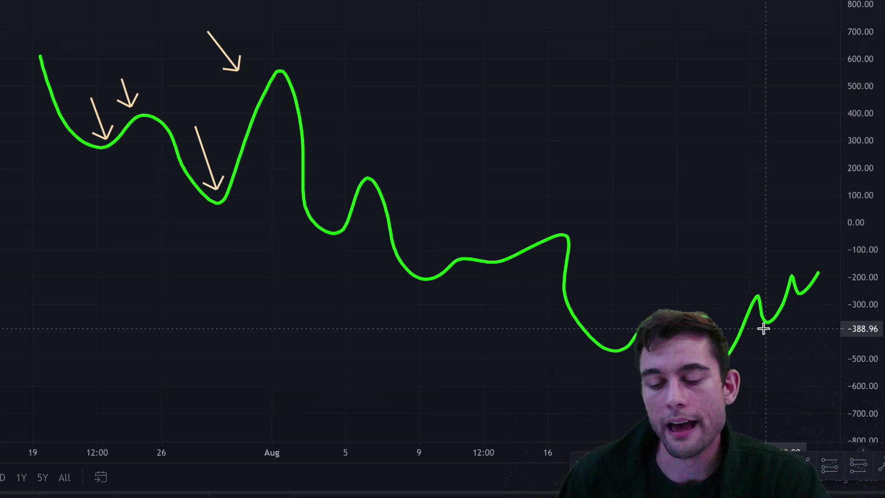
Step: Circle the low and recovery area at the falling curve's end repeatedly and draw small loops at its four preceding highs
{"action": "mouse_move", "coordinate": [779, 336]}
{"action": "left_mouse_down"}
{"action": "mouse_move", "coordinate": [732, 305]}
{"action": "mouse_move", "coordinate": [624, 337]}
{"action": "mouse_move", "coordinate": [777, 332]}
{"action": "left_mouse_up"}
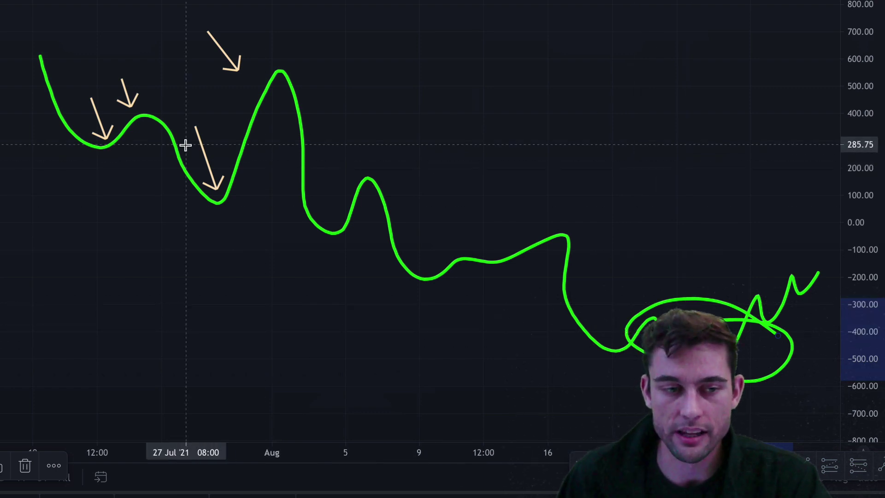
{"action": "left_click_drag", "start_coordinate": [146, 108], "coordinate": [138, 108]}
{"action": "left_click_drag", "start_coordinate": [258, 82], "coordinate": [269, 92]}
{"action": "mouse_move", "coordinate": [358, 202]}
{"action": "left_mouse_down"}
{"action": "mouse_move", "coordinate": [365, 186]}
{"action": "mouse_move", "coordinate": [359, 197]}
{"action": "left_mouse_up"}
{"action": "left_click_drag", "start_coordinate": [559, 215], "coordinate": [559, 244]}
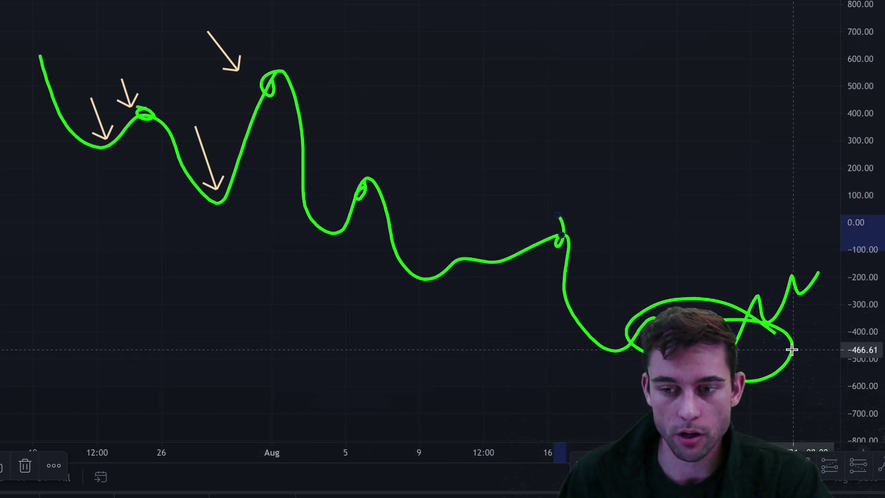
{"action": "mouse_move", "coordinate": [787, 341]}
{"action": "left_mouse_down"}
{"action": "mouse_move", "coordinate": [655, 368]}
{"action": "mouse_move", "coordinate": [638, 302]}
{"action": "mouse_move", "coordinate": [741, 335]}
{"action": "mouse_move", "coordinate": [680, 324]}
{"action": "left_mouse_up"}
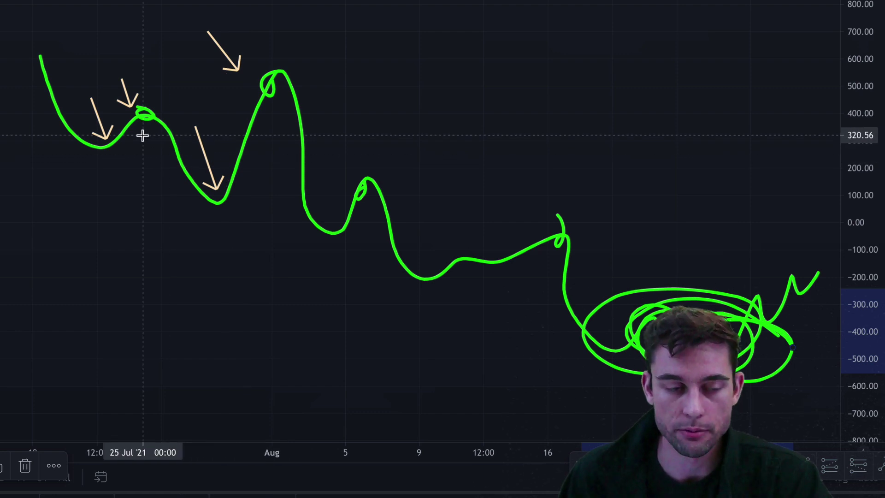
Step: Draw three near-horizontal brush strokes starting at the falling curve's first, third and fourth highs
{"action": "mouse_move", "coordinate": [133, 114]}
{"action": "left_mouse_down"}
{"action": "mouse_move", "coordinate": [218, 115]}
{"action": "mouse_move", "coordinate": [301, 91]}
{"action": "left_mouse_up"}
{"action": "left_click_drag", "start_coordinate": [351, 183], "coordinate": [481, 183]}
{"action": "left_click_drag", "start_coordinate": [557, 235], "coordinate": [604, 241]}
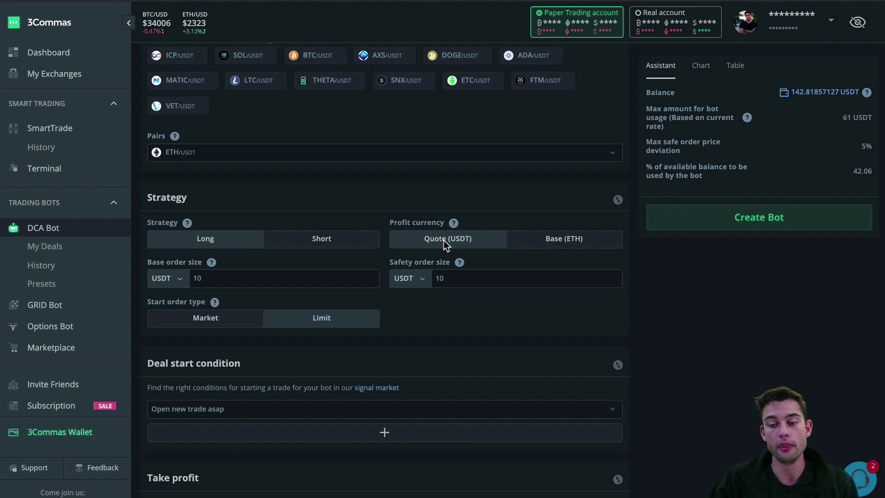
Step: In the 3Commas bot form, try Base (ETH) as the profit currency and switch back to Quote (USDT)
{"action": "left_click", "coordinate": [594, 240]}
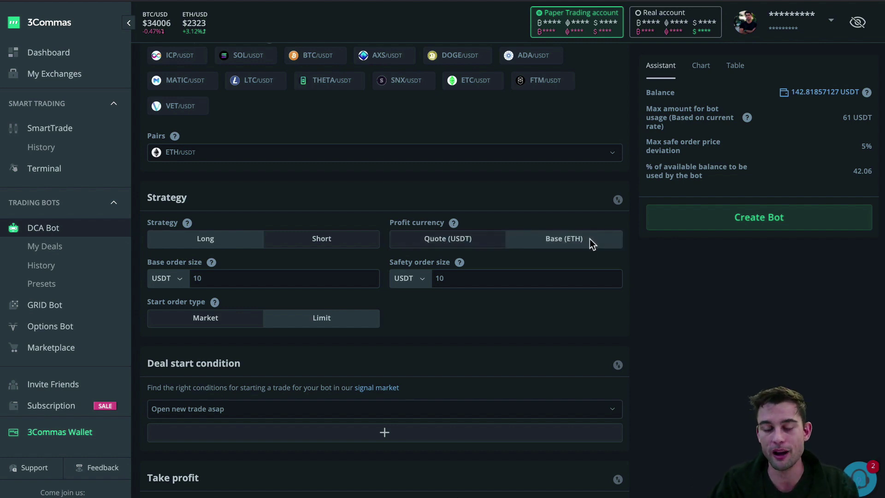
{"action": "left_click", "coordinate": [447, 244]}
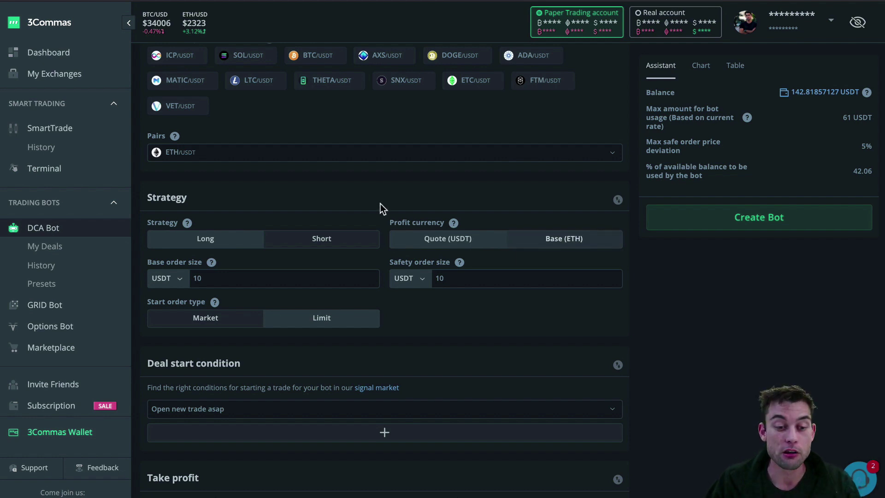
Step: Try a base order size of 100 USDT, check the bot's balance usage, and restore the size to 10 USDT
{"action": "mouse_move", "coordinate": [195, 270]}
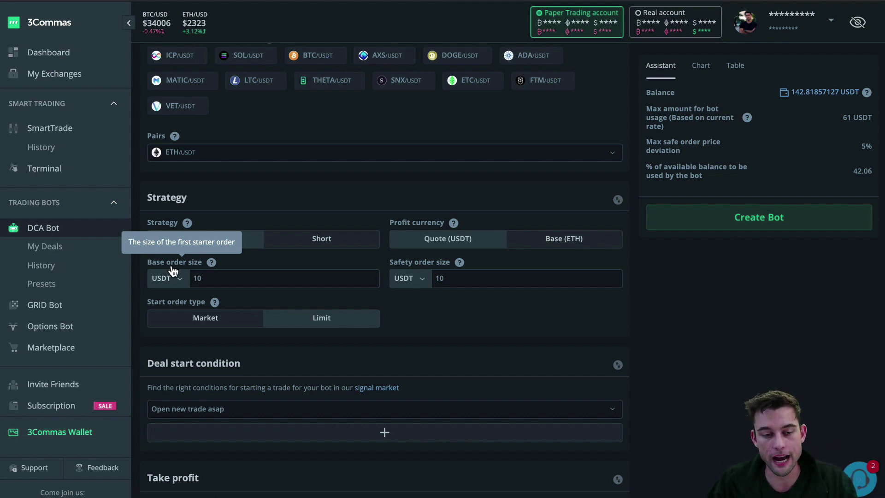
{"action": "left_click", "coordinate": [218, 279]}
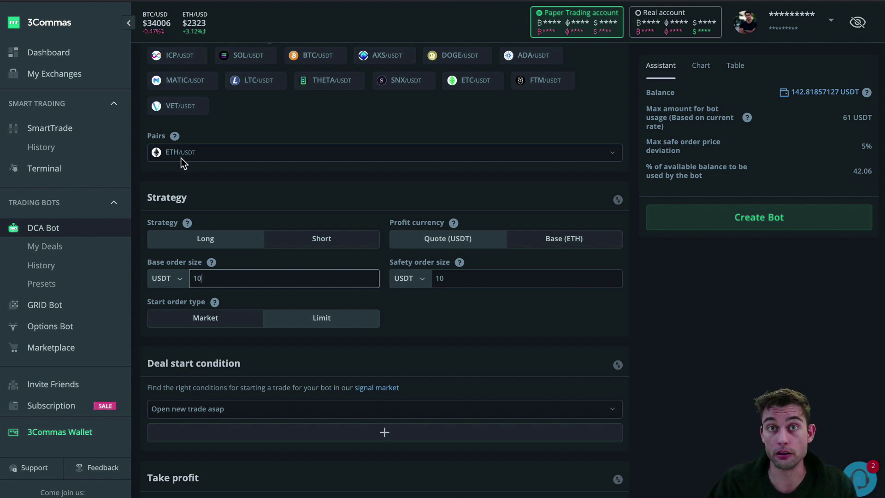
{"action": "left_click", "coordinate": [225, 277]}
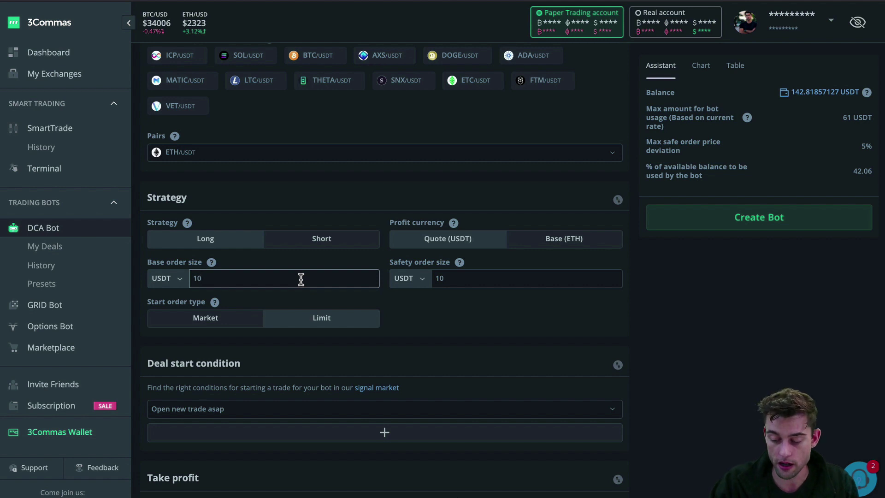
{"action": "type", "text": "0"}
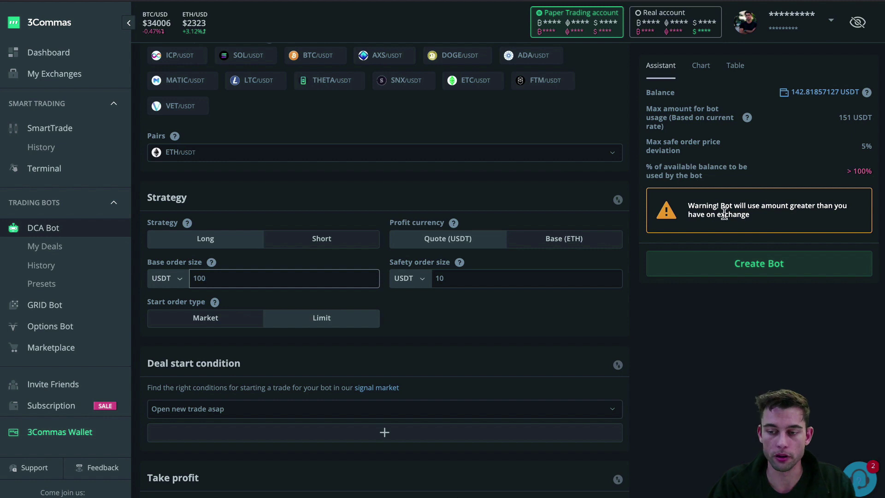
{"action": "left_click_drag", "start_coordinate": [763, 212], "coordinate": [740, 205]}
{"action": "left_click", "coordinate": [813, 169]}
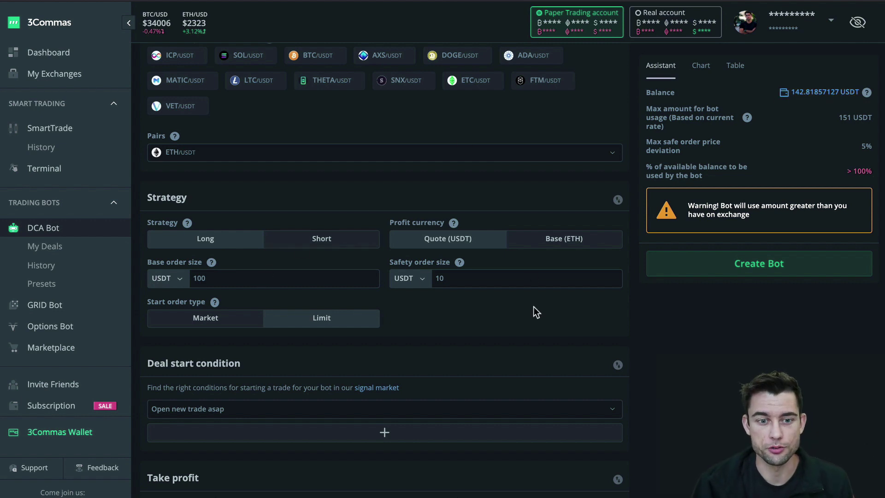
{"action": "left_click", "coordinate": [225, 283]}
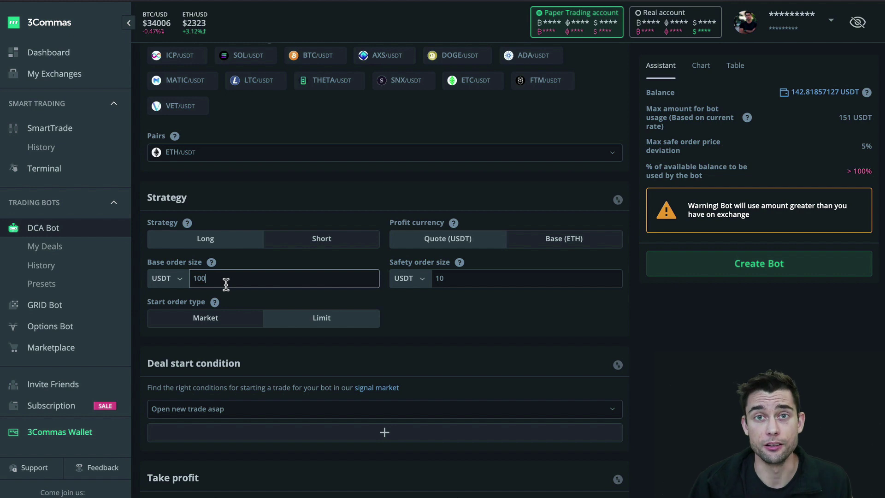
{"action": "key", "text": "BackSpace"}
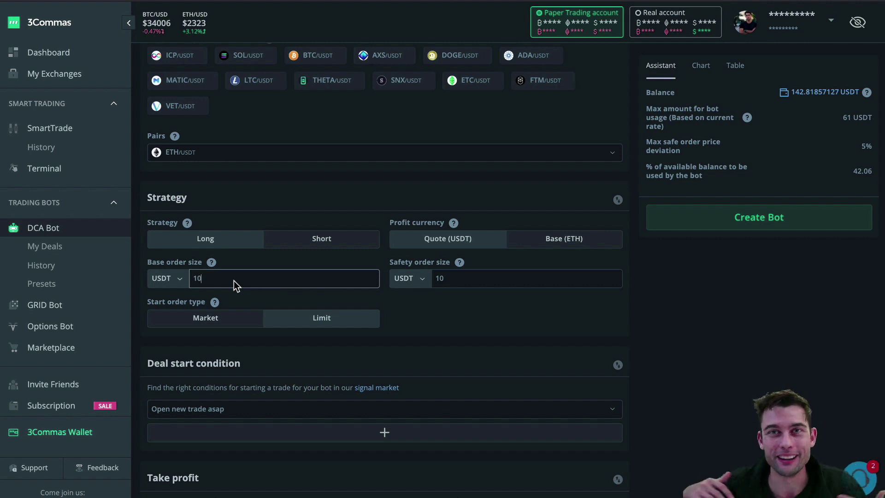
Step: Try safety order sizes of 100 and 2 USDT and restore the size to 10 USDT
{"action": "mouse_move", "coordinate": [405, 266]}
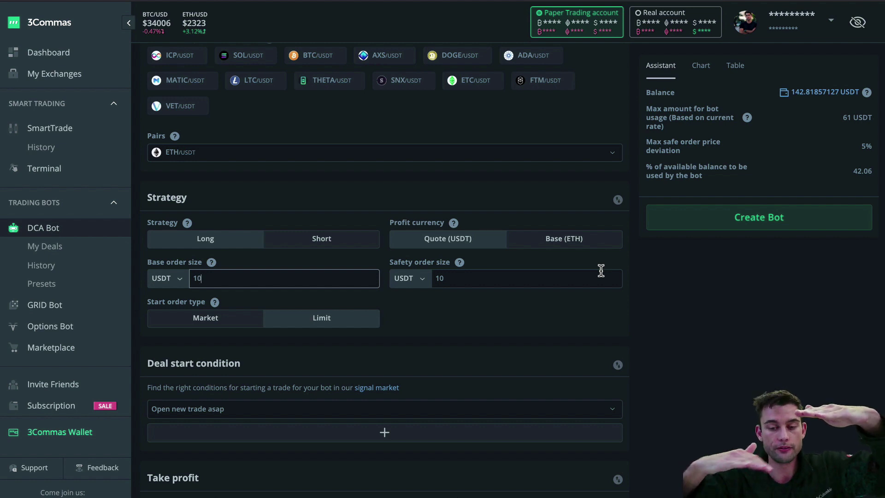
{"action": "left_click", "coordinate": [529, 282]}
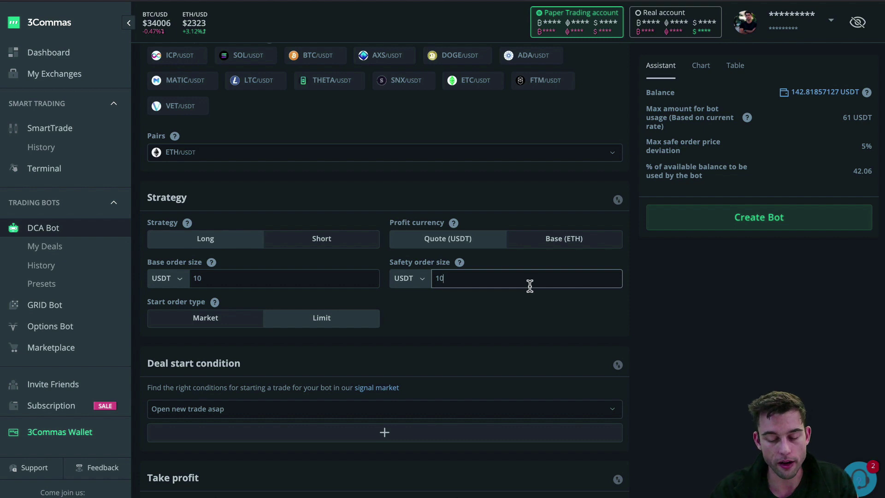
{"action": "type", "text": "0"}
{"action": "key", "text": "BackSpace"}
{"action": "key", "text": "BackSpace"}
{"action": "key", "text": "BackSpace"}
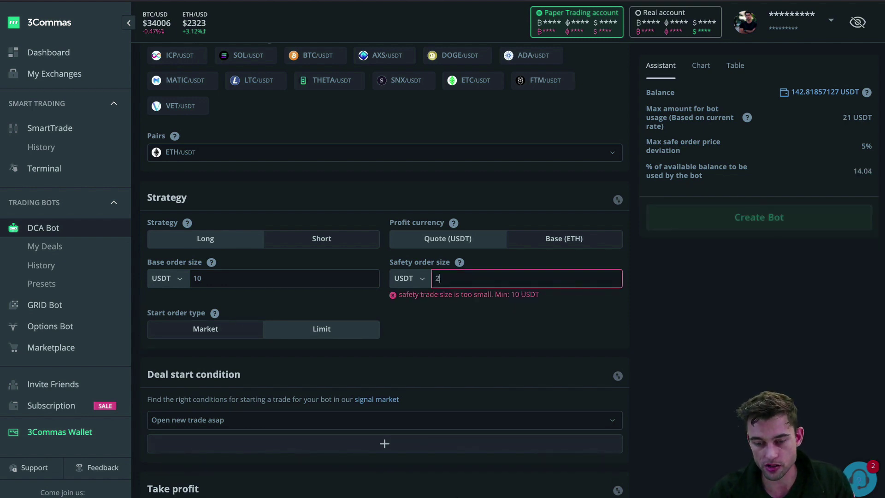
{"action": "type", "text": "10"}
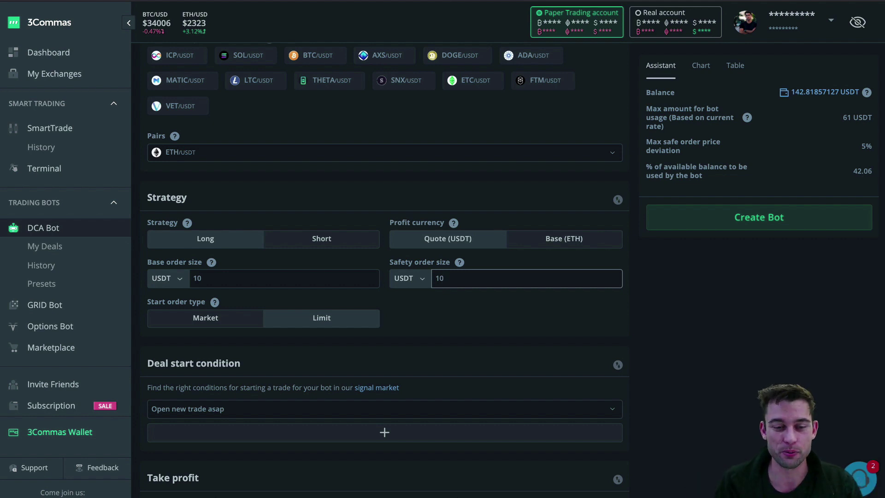
{"action": "left_click", "coordinate": [528, 315]}
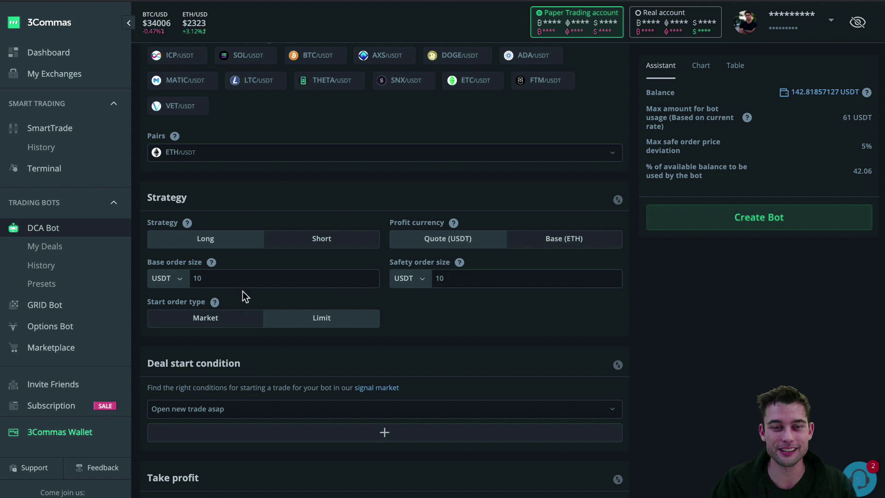
Step: Choose Limit as the bot's start order type
{"action": "mouse_move", "coordinate": [213, 302]}
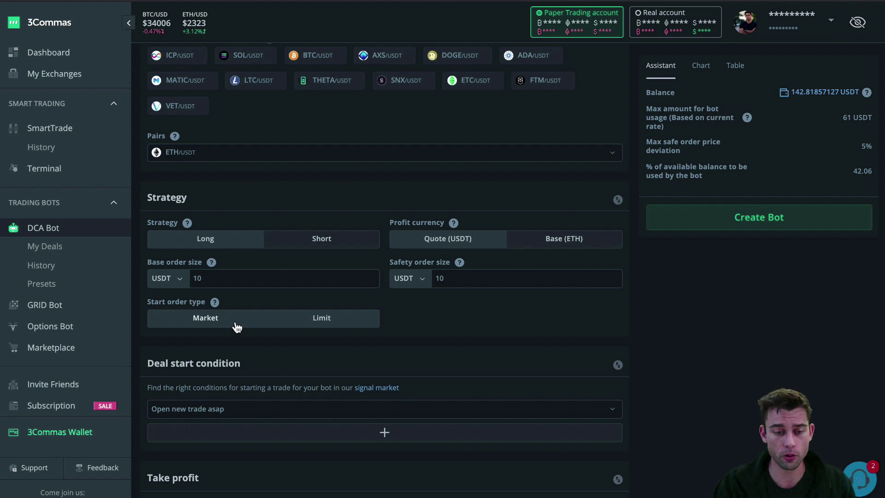
{"action": "left_click", "coordinate": [307, 326]}
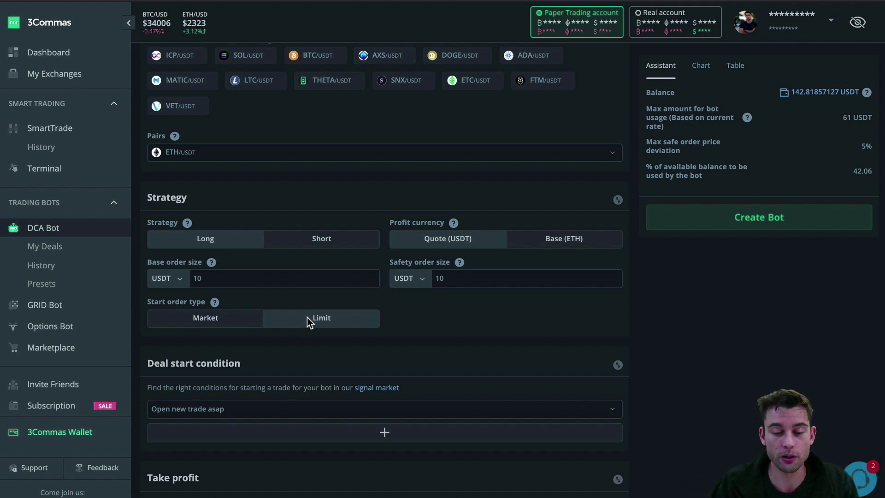
Step: Review the available deal start conditions, leaving Open new trade asap selected
{"action": "scroll", "coordinate": [305, 322], "scroll_direction": "down", "scroll_amount": 1}
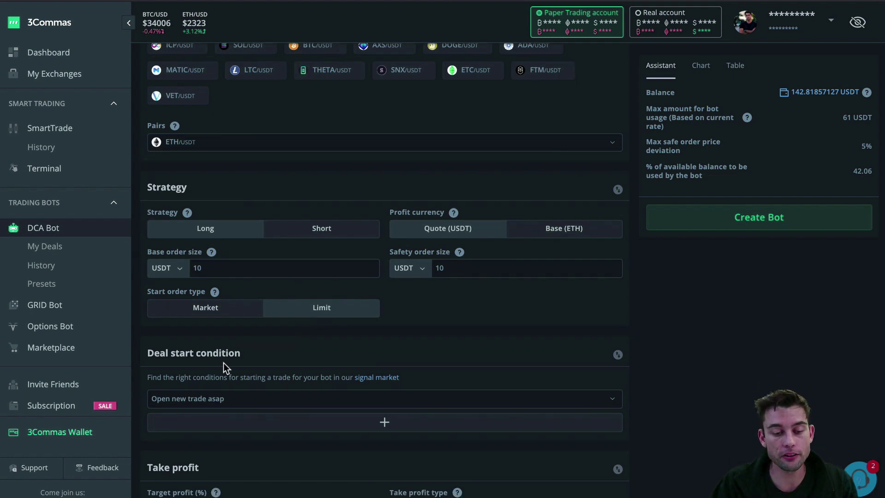
{"action": "scroll", "coordinate": [224, 362], "scroll_direction": "down", "scroll_amount": 3}
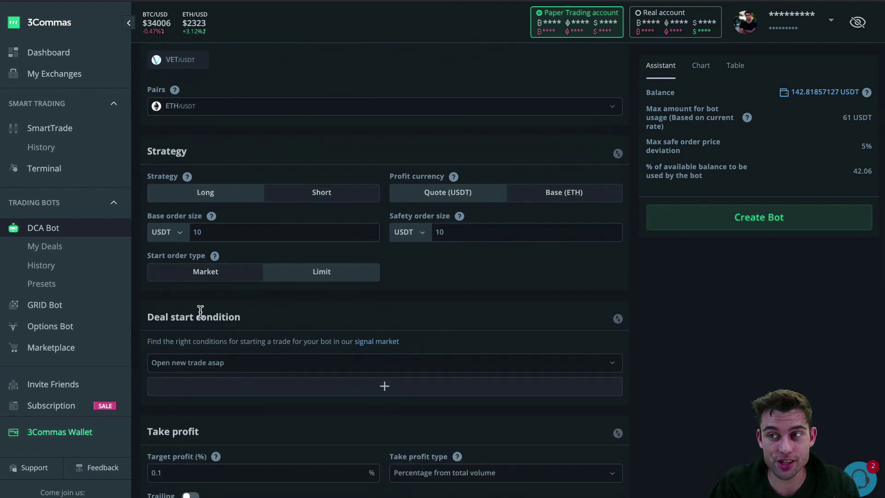
{"action": "scroll", "coordinate": [200, 310], "scroll_direction": "down", "scroll_amount": 3}
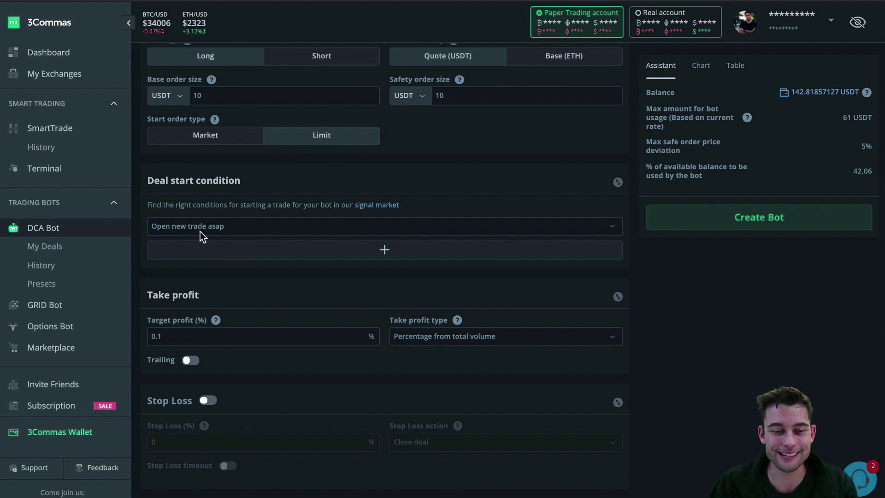
{"action": "left_click", "coordinate": [238, 228]}
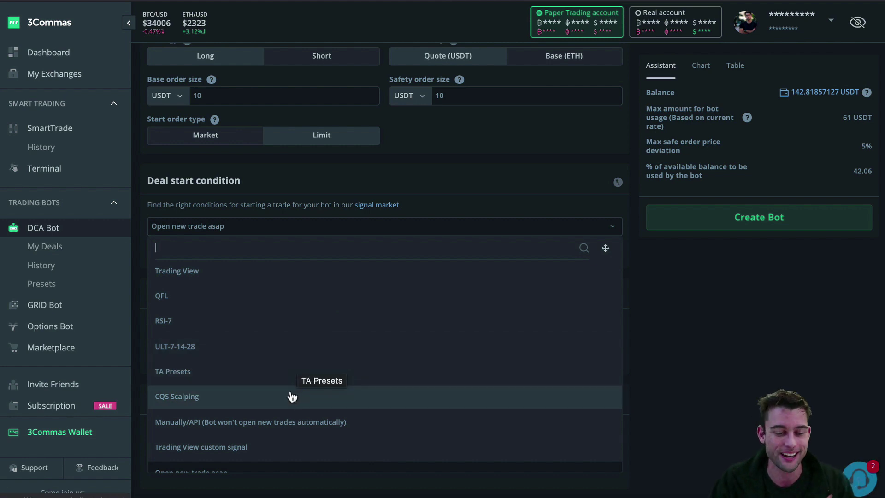
{"action": "scroll", "coordinate": [291, 395], "scroll_direction": "down", "scroll_amount": 1}
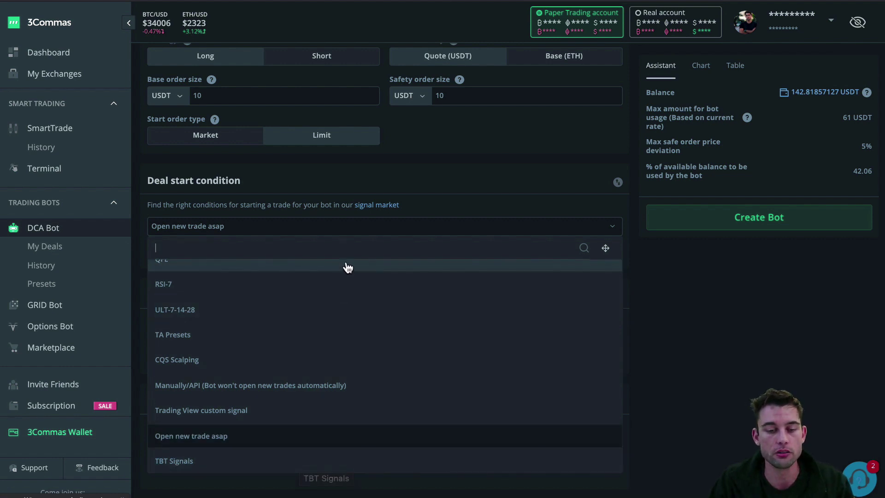
{"action": "left_click", "coordinate": [347, 225]}
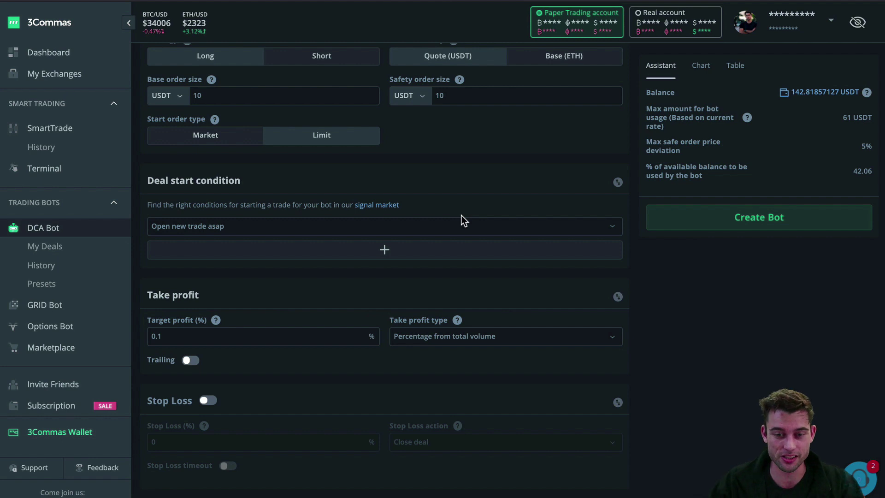
{"action": "left_click", "coordinate": [292, 229]}
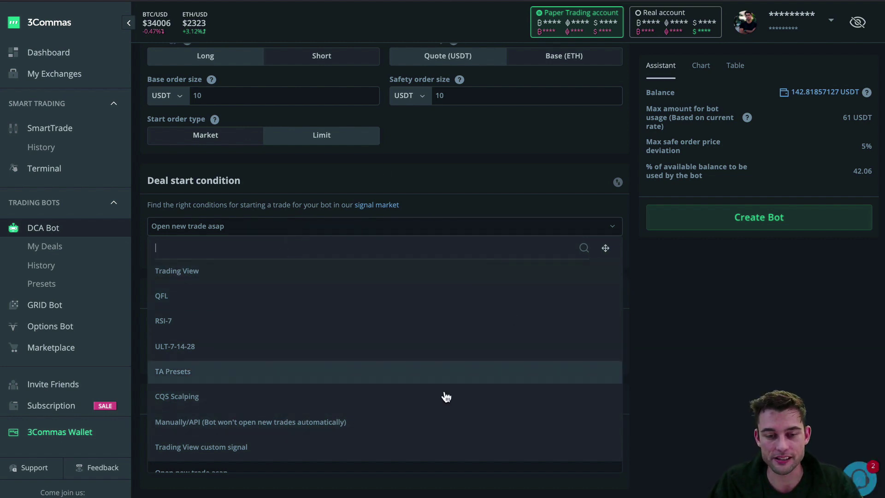
{"action": "left_click", "coordinate": [423, 186]}
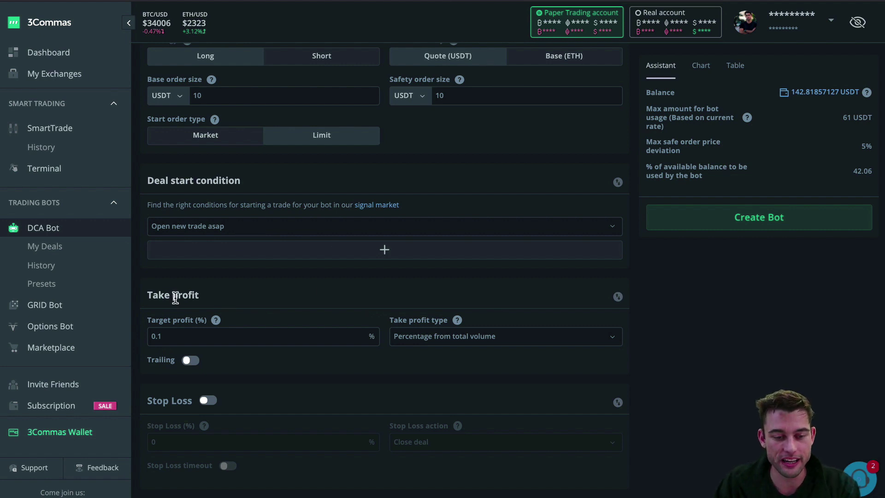
Step: Try a target profit of 1% and restore it to 0.1%
{"action": "double_click", "coordinate": [184, 328]}
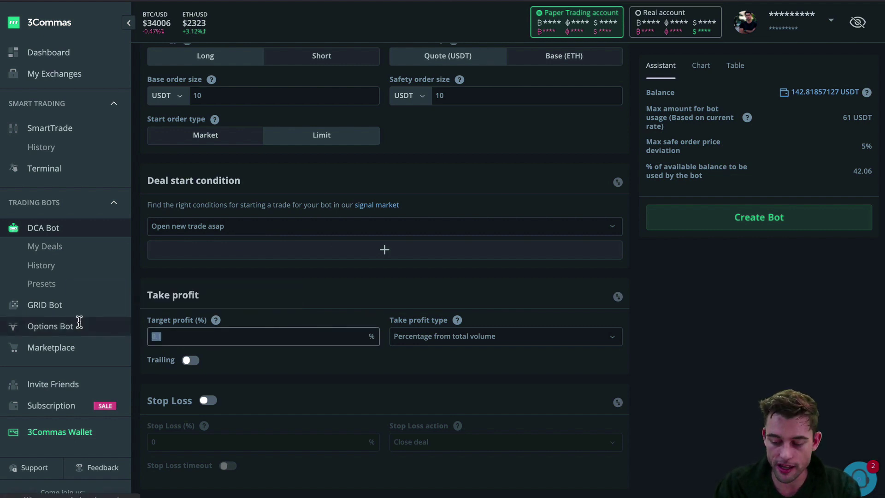
{"action": "type", "text": "1"}
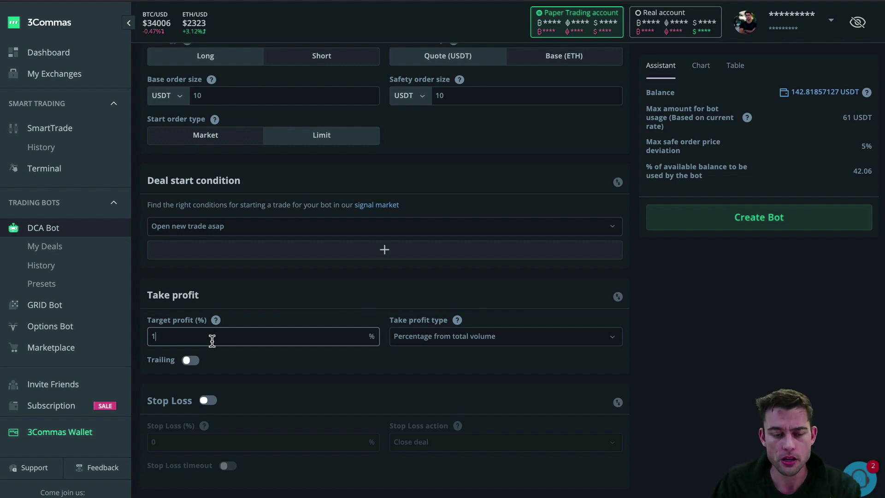
{"action": "key", "text": "BackSpace"}
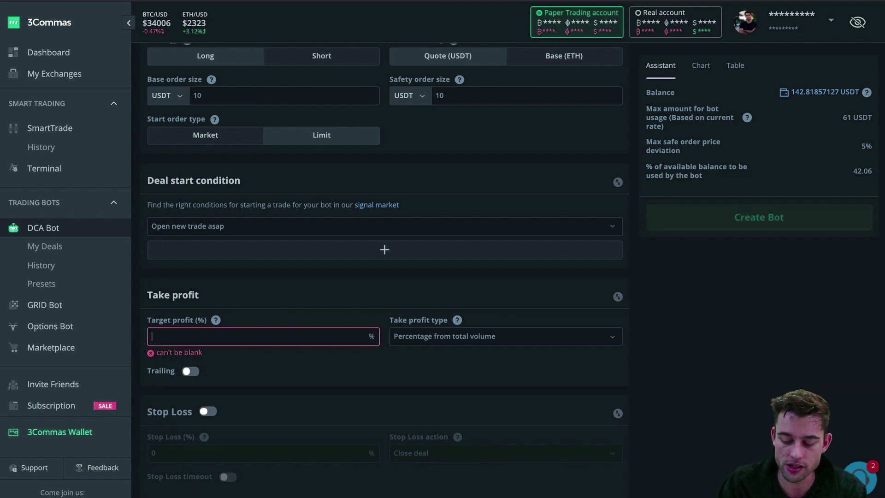
{"action": "type", "text": "0.1"}
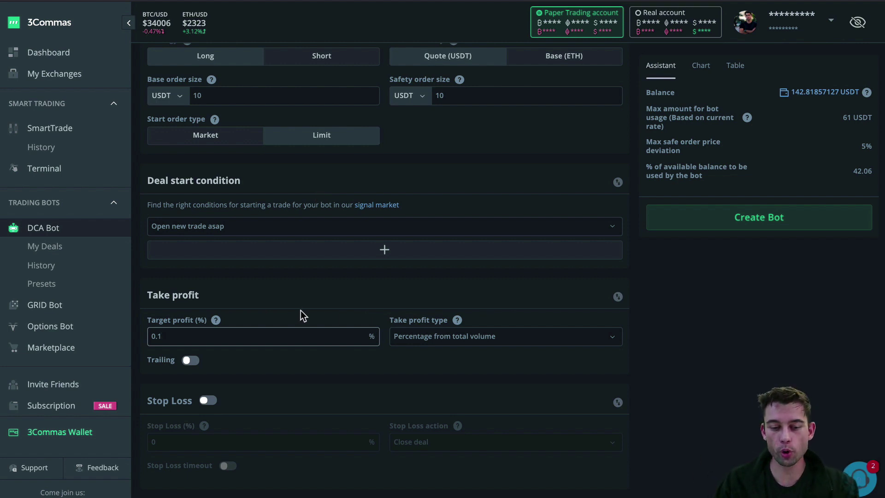
Step: Try Percentage from base order as the take profit type, read its explanation, and return to Percentage from total volume
{"action": "left_click", "coordinate": [474, 340]}
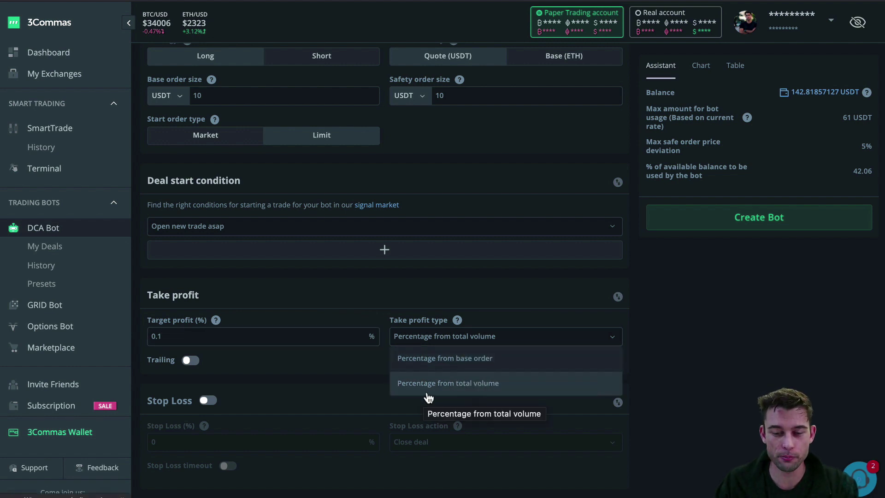
{"action": "left_click", "coordinate": [447, 360]}
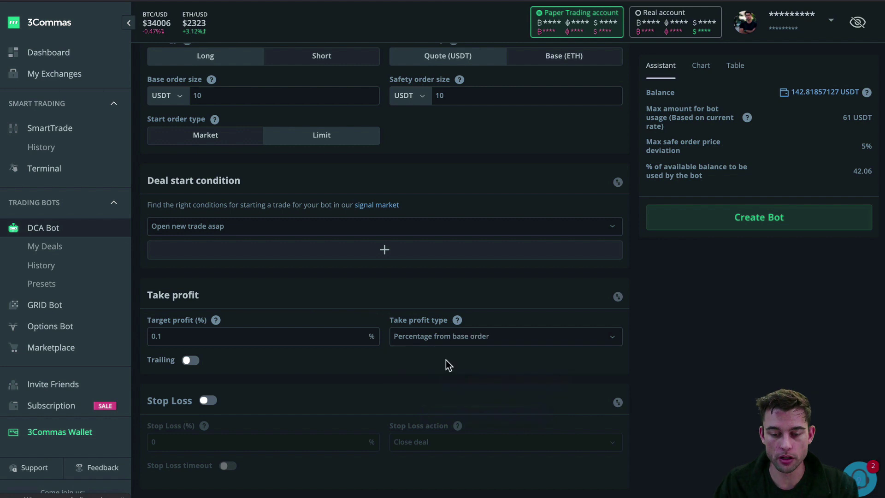
{"action": "mouse_move", "coordinate": [460, 325]}
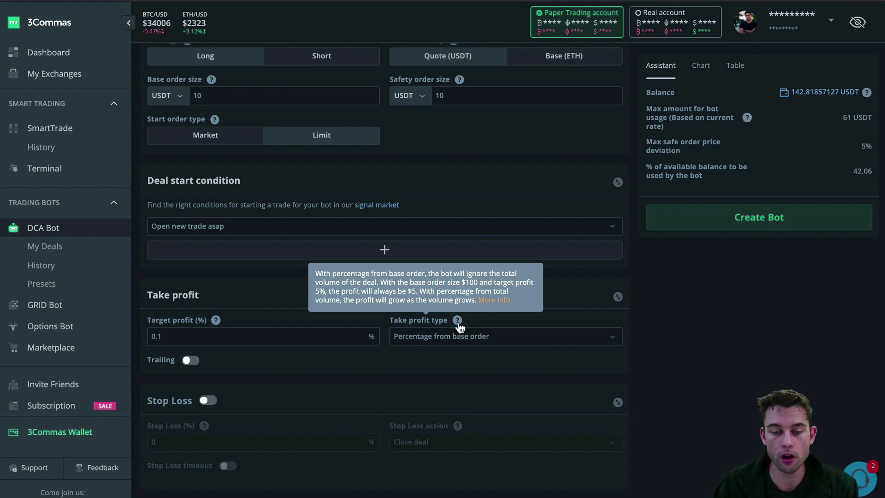
{"action": "left_click", "coordinate": [465, 336]}
{"action": "left_click", "coordinate": [466, 385]}
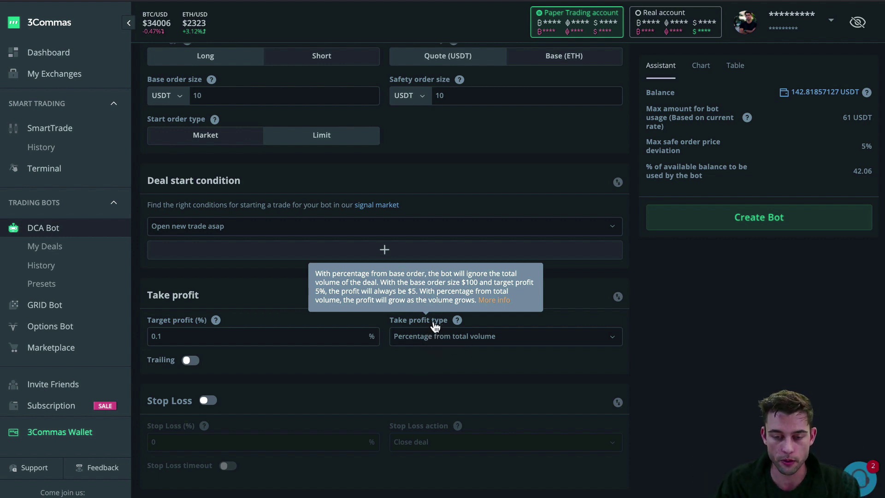
{"action": "mouse_move", "coordinate": [435, 326]}
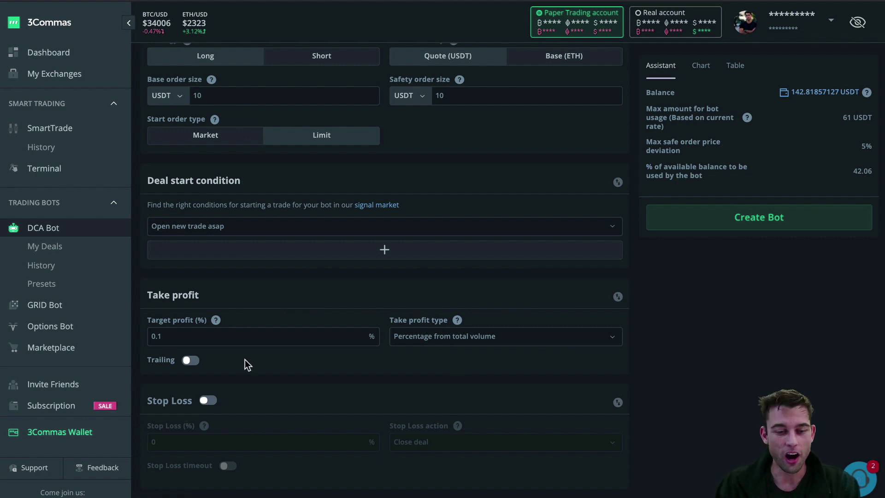
{"action": "mouse_move", "coordinate": [200, 308]}
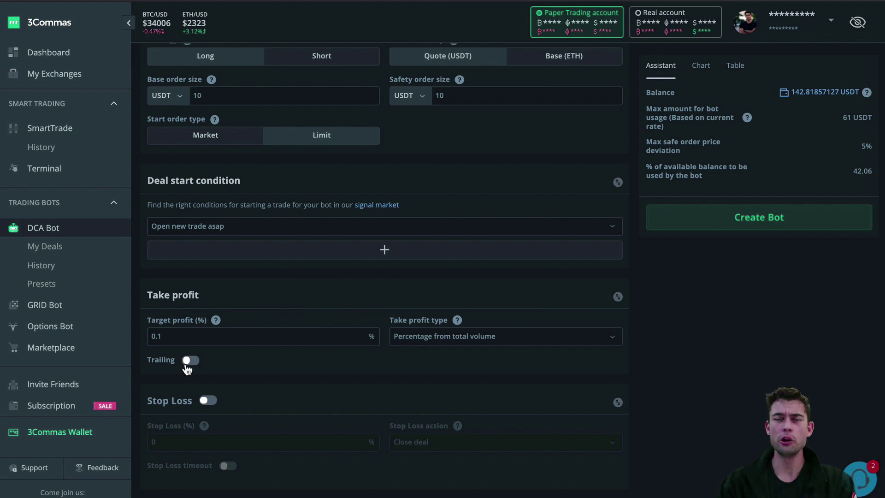
Step: Set the safety orders' max safety trades count and max active safety trades count both to 0
{"action": "scroll", "coordinate": [275, 380], "scroll_direction": "down", "scroll_amount": 3}
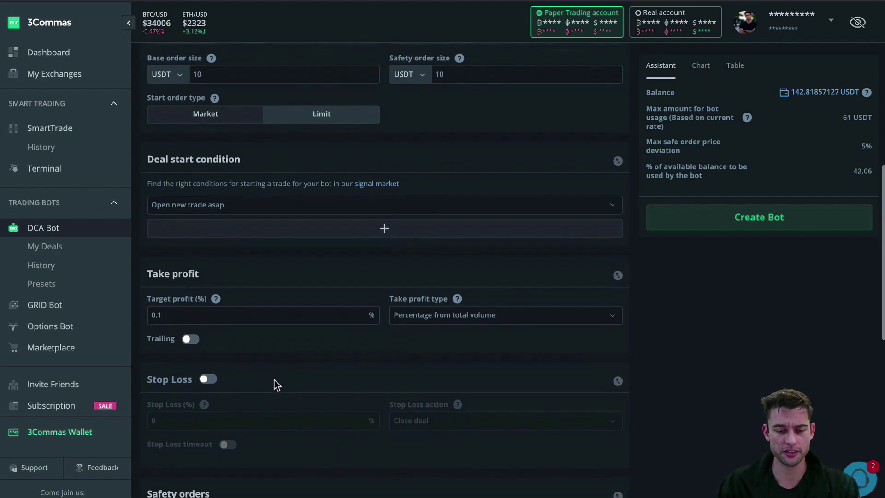
{"action": "scroll", "coordinate": [275, 379], "scroll_direction": "down", "scroll_amount": 2}
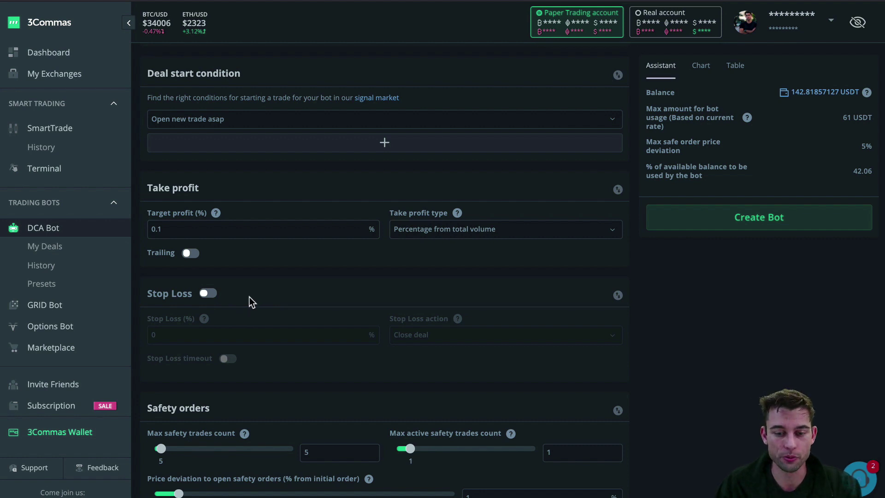
{"action": "scroll", "coordinate": [249, 297], "scroll_direction": "down", "scroll_amount": 2}
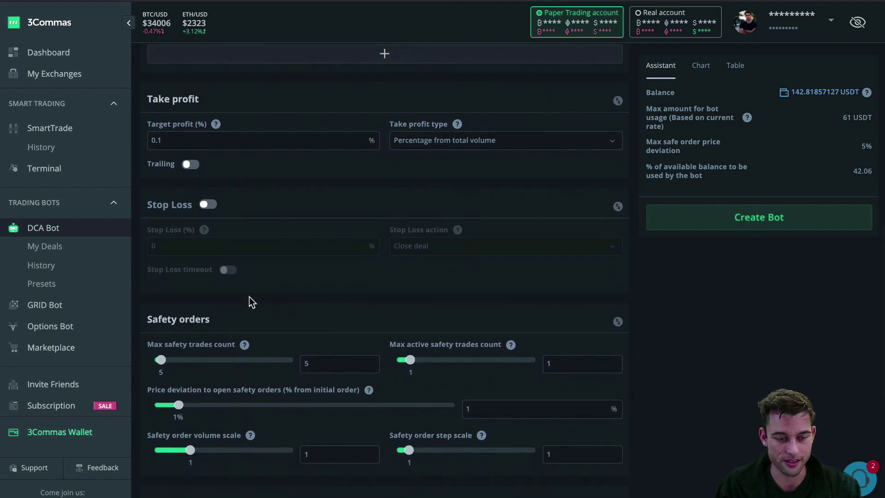
{"action": "scroll", "coordinate": [249, 297], "scroll_direction": "down", "scroll_amount": 1}
{"action": "scroll", "coordinate": [219, 186], "scroll_direction": "down", "scroll_amount": 2}
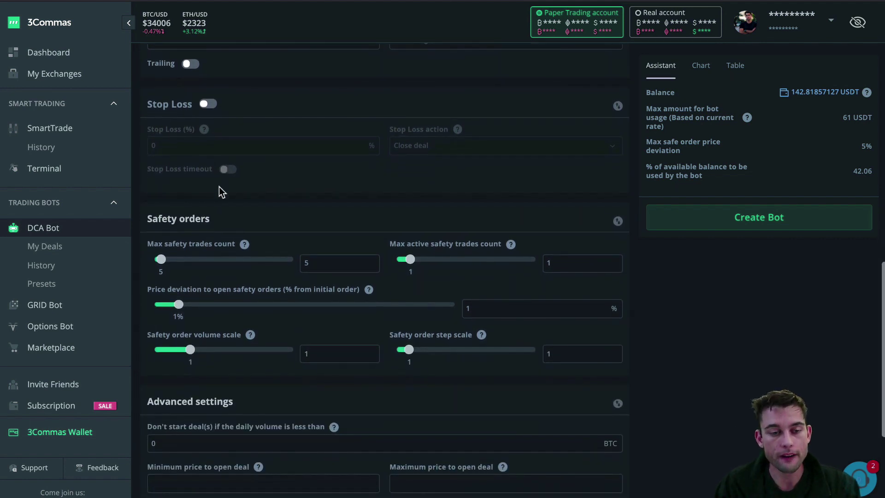
{"action": "left_click_drag", "start_coordinate": [161, 219], "coordinate": [222, 219]}
{"action": "left_click", "coordinate": [222, 218]}
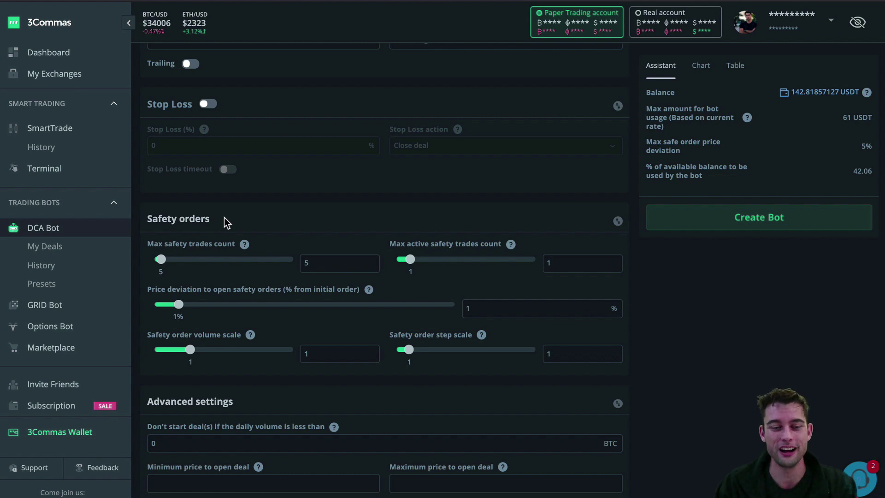
{"action": "mouse_move", "coordinate": [160, 259]}
{"action": "left_mouse_down"}
{"action": "mouse_move", "coordinate": [139, 259]}
{"action": "mouse_move", "coordinate": [154, 259]}
{"action": "left_mouse_up"}
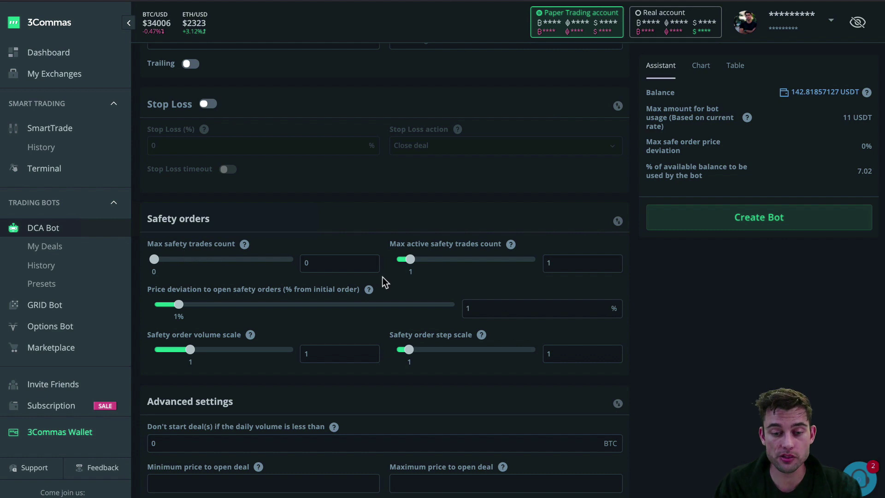
{"action": "left_click_drag", "start_coordinate": [408, 261], "coordinate": [372, 258]}
Step: Reduce the price deviation to open safety orders to 0.2%, and the safety order volume scale and step scale to 0.1
{"action": "left_click_drag", "start_coordinate": [179, 304], "coordinate": [173, 305]}
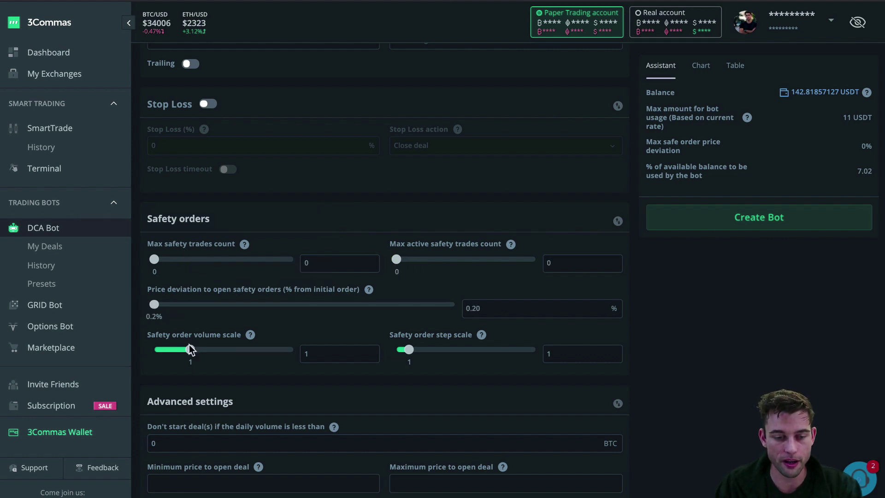
{"action": "left_click_drag", "start_coordinate": [190, 350], "coordinate": [156, 350]}
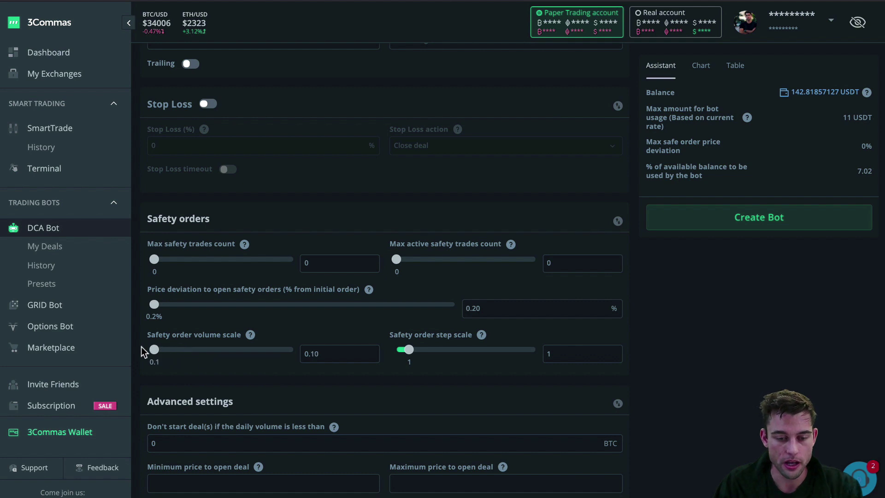
{"action": "left_click_drag", "start_coordinate": [402, 352], "coordinate": [360, 352]}
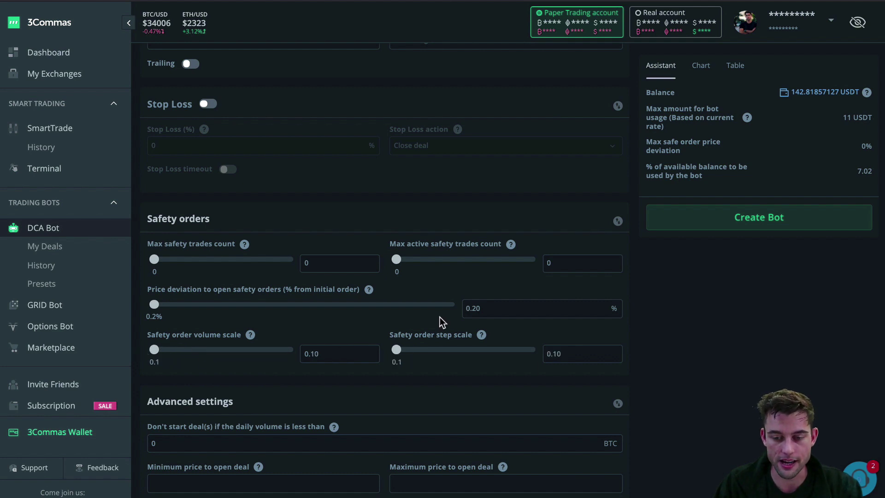
{"action": "mouse_move", "coordinate": [196, 248]}
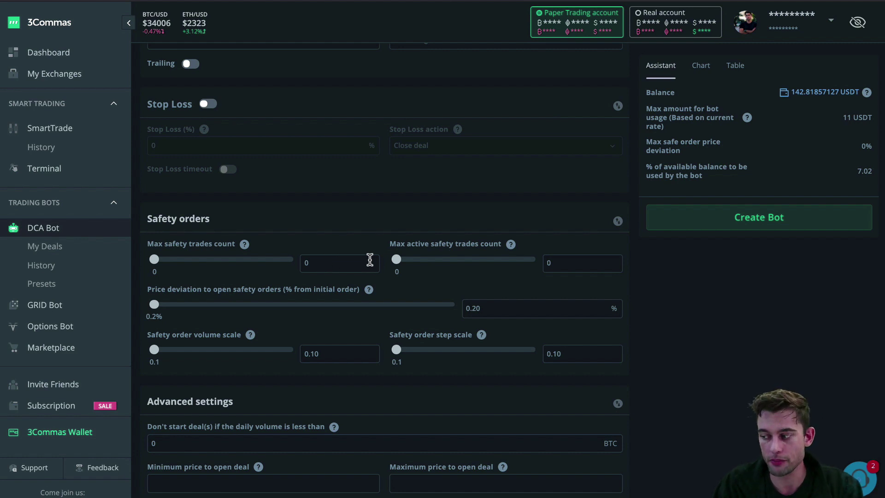
Step: Examine the advanced settings and recheck the whole bot configuration, from the main settings through to take profit
{"action": "scroll", "coordinate": [370, 260], "scroll_direction": "down", "scroll_amount": 3}
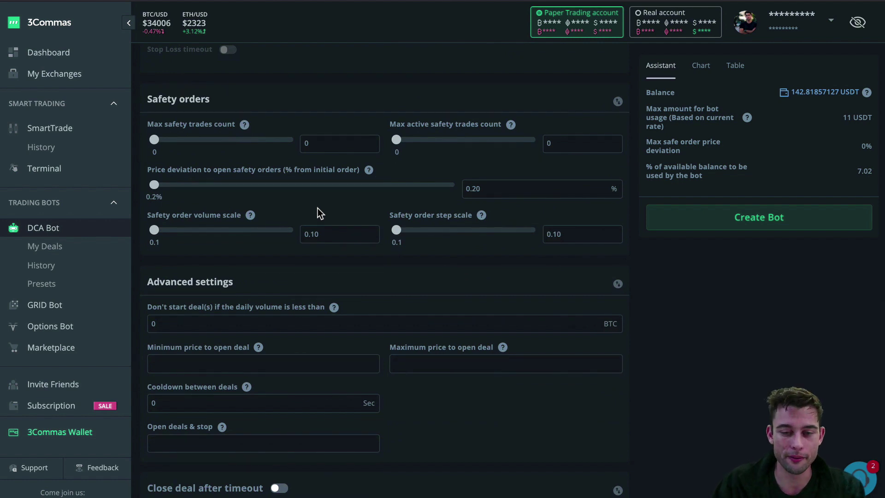
{"action": "scroll", "coordinate": [317, 208], "scroll_direction": "down", "scroll_amount": 2}
{"action": "left_click_drag", "start_coordinate": [164, 203], "coordinate": [248, 204]}
{"action": "left_click", "coordinate": [247, 203]}
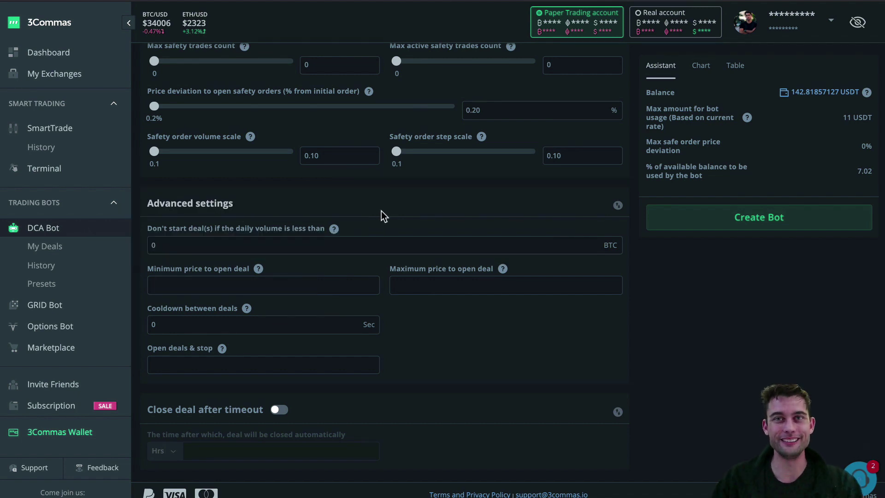
{"action": "scroll", "coordinate": [381, 212], "scroll_direction": "up", "scroll_amount": 15}
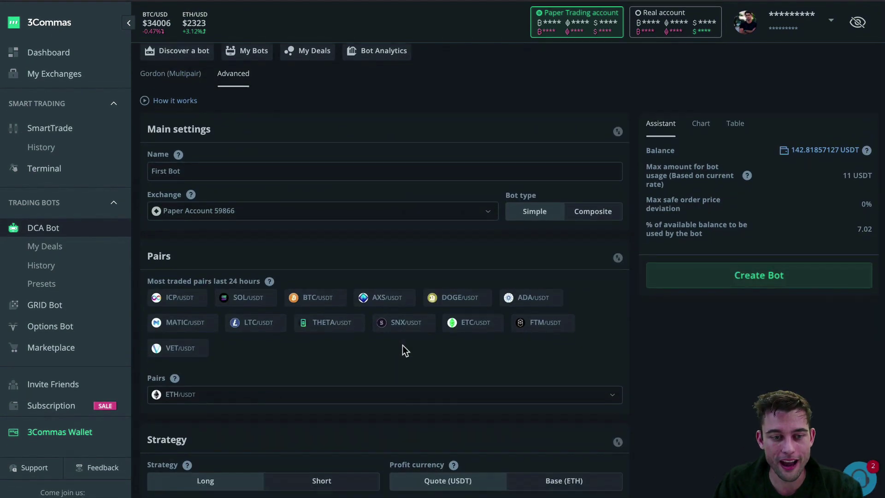
{"action": "scroll", "coordinate": [403, 344], "scroll_direction": "down", "scroll_amount": 6}
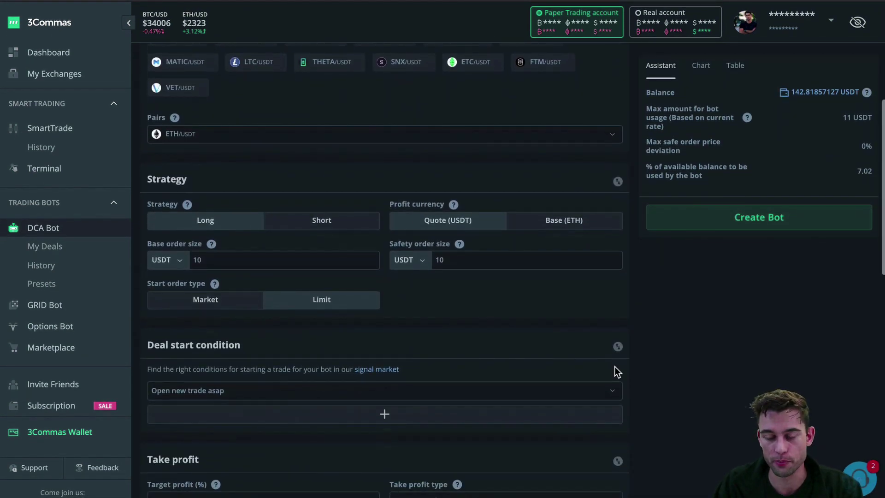
{"action": "scroll", "coordinate": [615, 367], "scroll_direction": "down", "scroll_amount": 5}
{"action": "scroll", "coordinate": [613, 374], "scroll_direction": "up", "scroll_amount": 5}
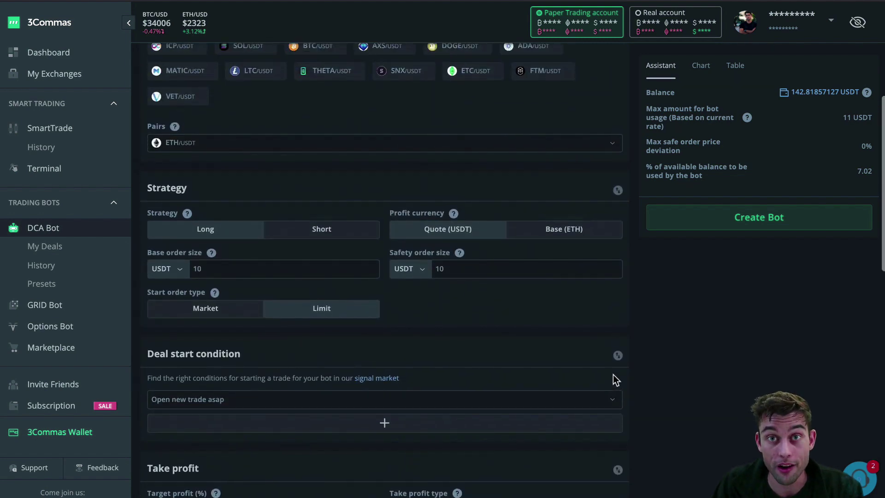
{"action": "scroll", "coordinate": [737, 288], "scroll_direction": "up", "scroll_amount": 6}
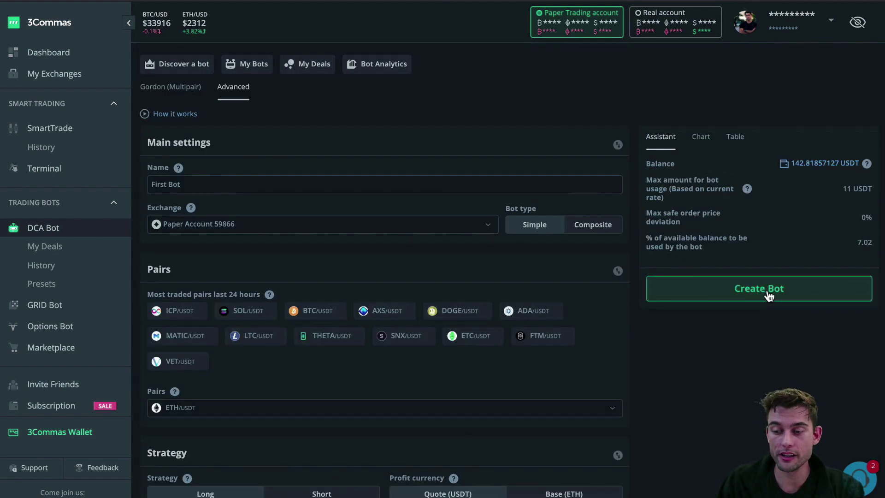
Step: Create the configured bot, start it and acknowledge the confirmation
{"action": "left_click", "coordinate": [783, 291]}
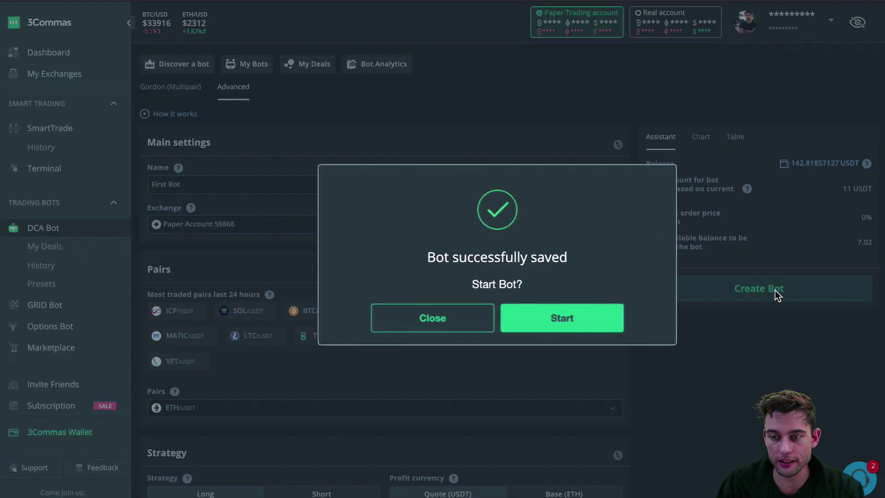
{"action": "left_click_drag", "start_coordinate": [437, 252], "coordinate": [554, 267]}
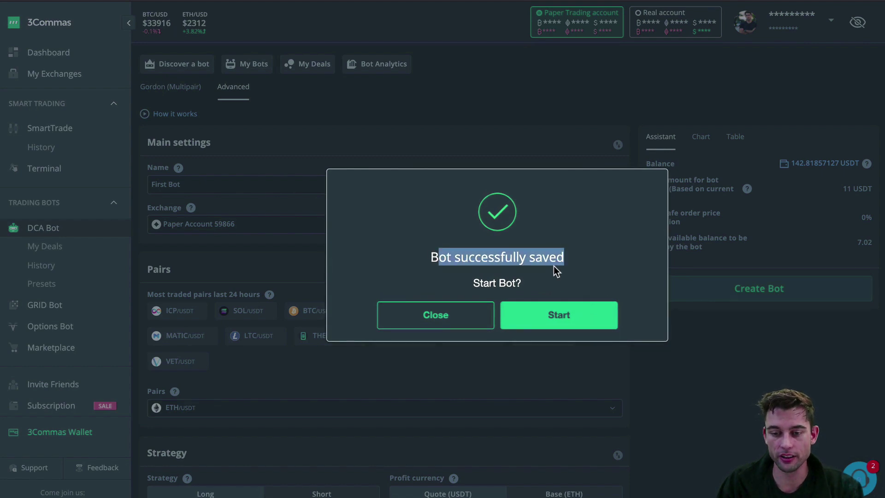
{"action": "left_click", "coordinate": [554, 267]}
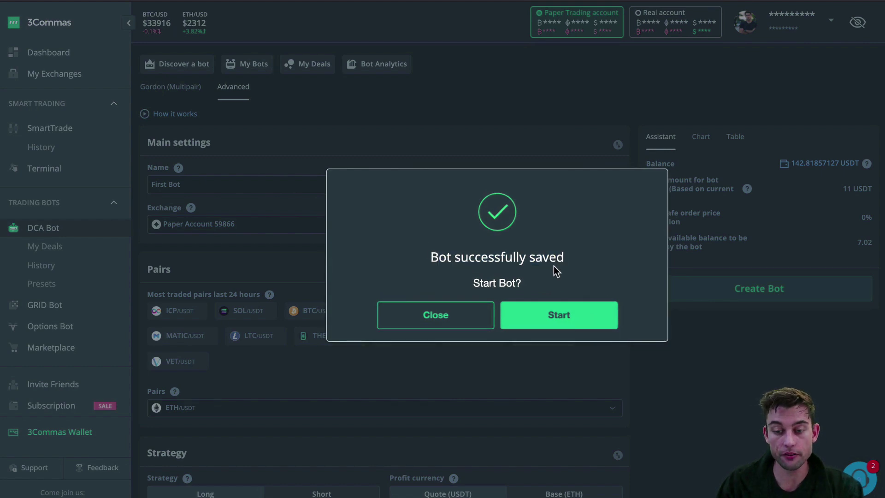
{"action": "left_click", "coordinate": [556, 325]}
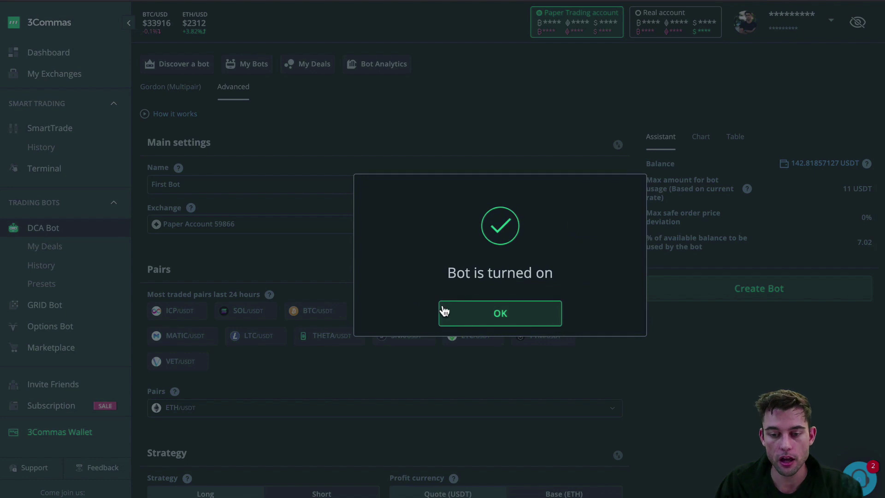
{"action": "left_click", "coordinate": [477, 312]}
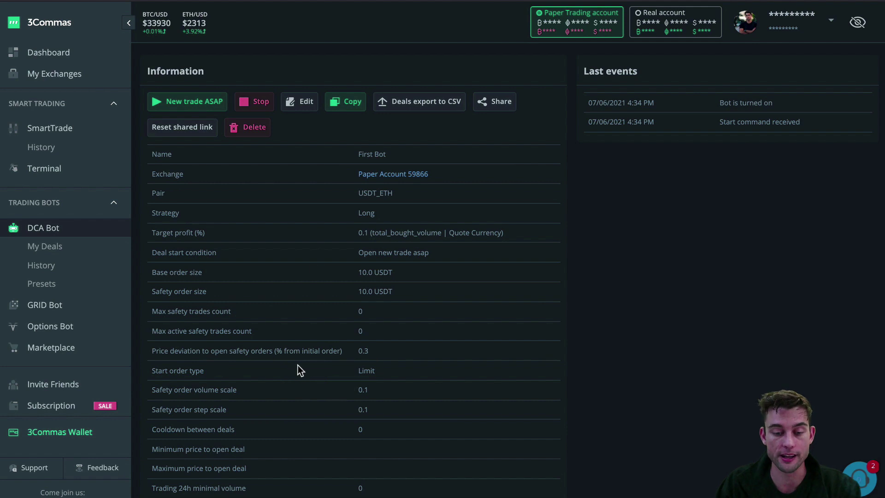
Step: Start a new trade immediately for First Bot and confirm the deal start
{"action": "scroll", "coordinate": [298, 367], "scroll_direction": "down", "scroll_amount": 1}
{"action": "scroll", "coordinate": [406, 378], "scroll_direction": "up", "scroll_amount": 1}
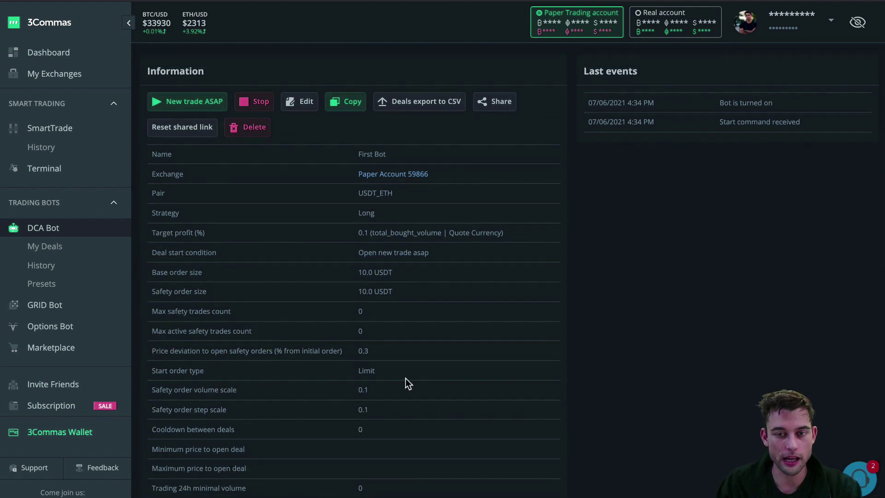
{"action": "left_click", "coordinate": [179, 103]}
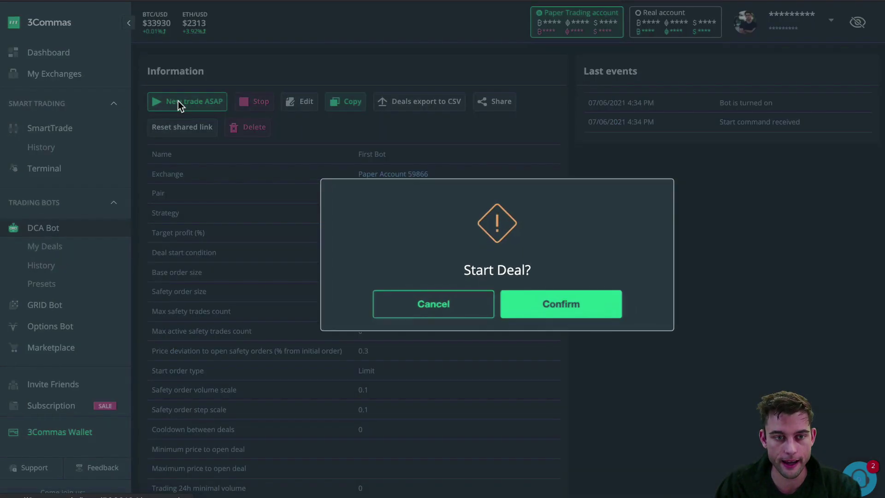
{"action": "left_click", "coordinate": [572, 309]}
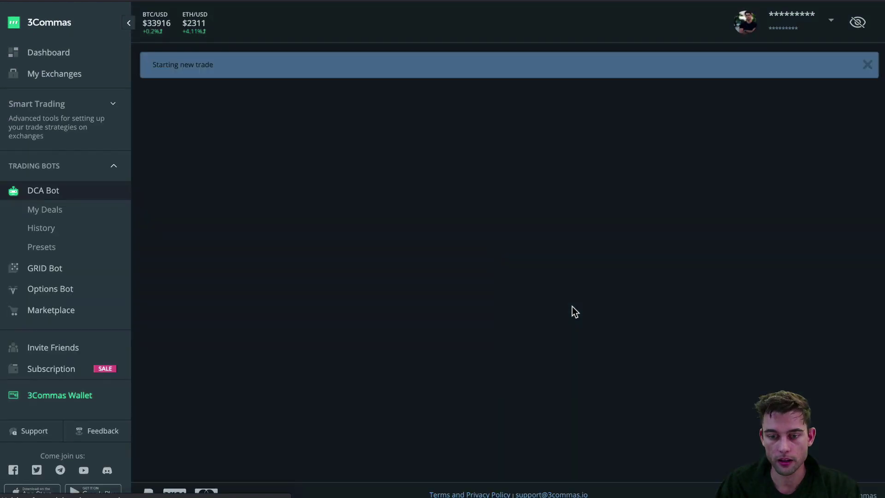
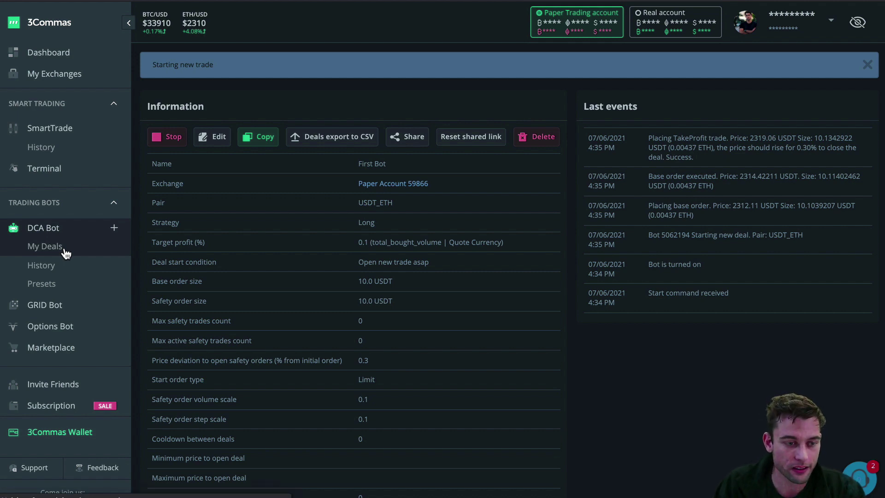
Step: Open My Deals, check the account filter options, and filter the deals by First Bot before removing that filter
{"action": "left_click", "coordinate": [64, 250]}
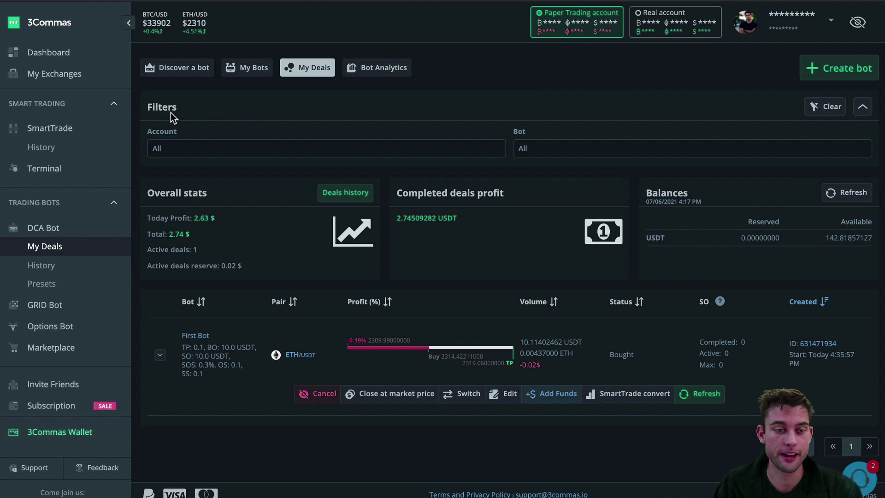
{"action": "left_click", "coordinate": [200, 150]}
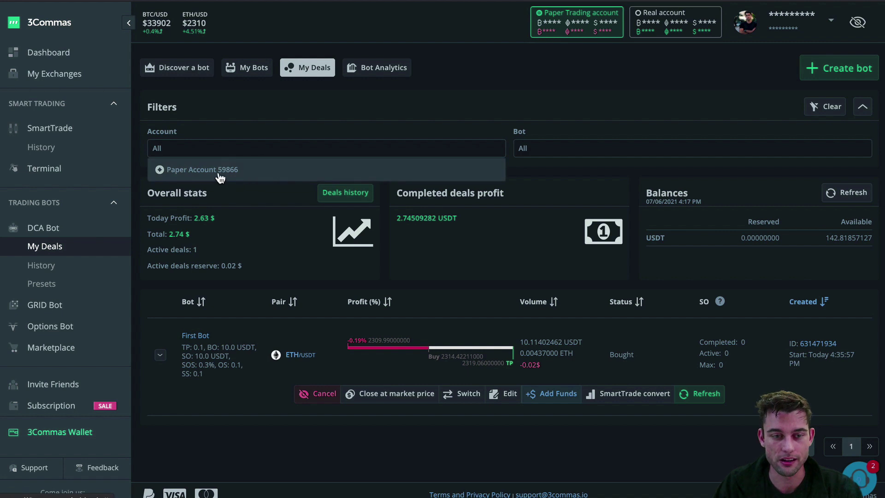
{"action": "left_click", "coordinate": [275, 141]}
{"action": "left_click", "coordinate": [598, 145]}
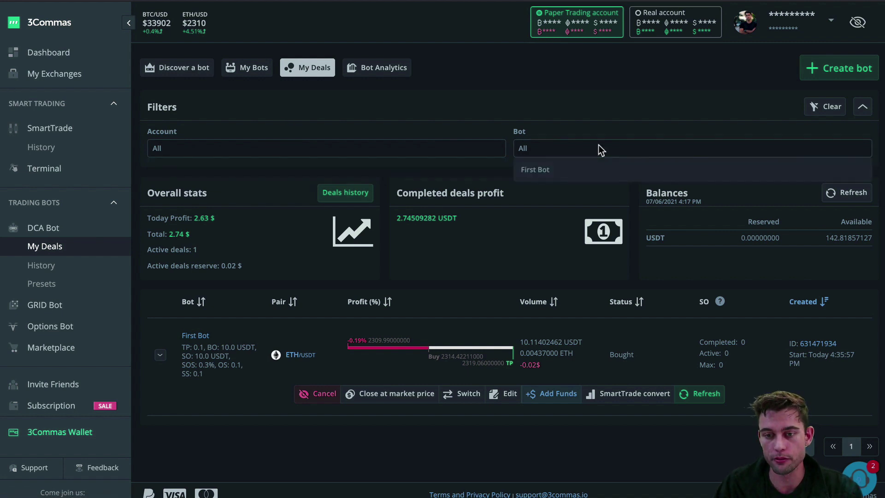
{"action": "left_click", "coordinate": [570, 170]}
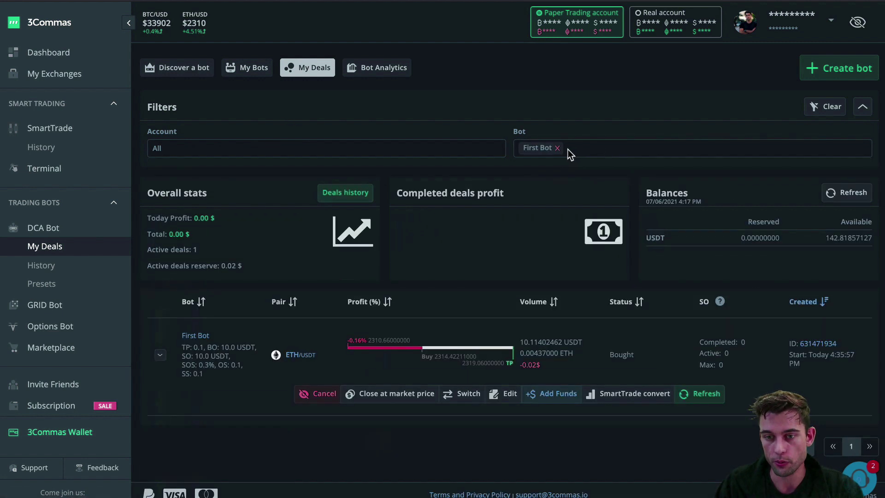
{"action": "left_click", "coordinate": [558, 148]}
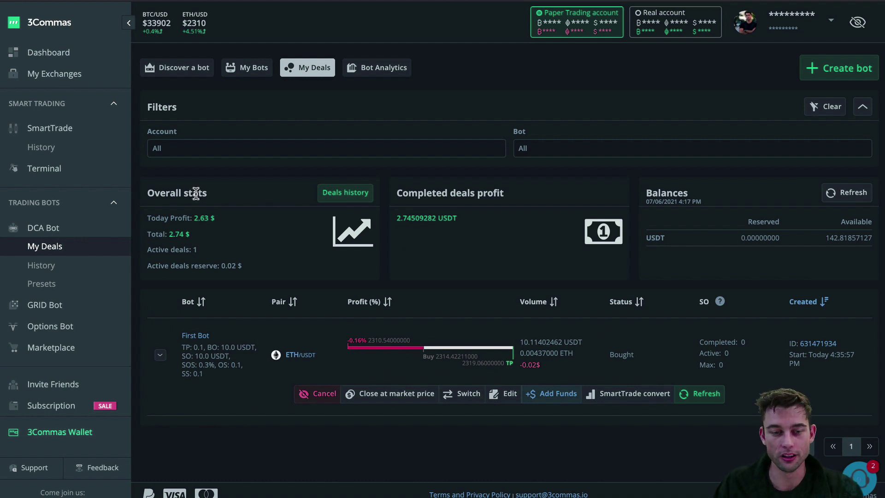
Step: Examine today's profit, the total profit and the active deals count in the overall deal statistics
{"action": "left_click_drag", "start_coordinate": [219, 217], "coordinate": [159, 217]}
{"action": "left_click", "coordinate": [161, 217]}
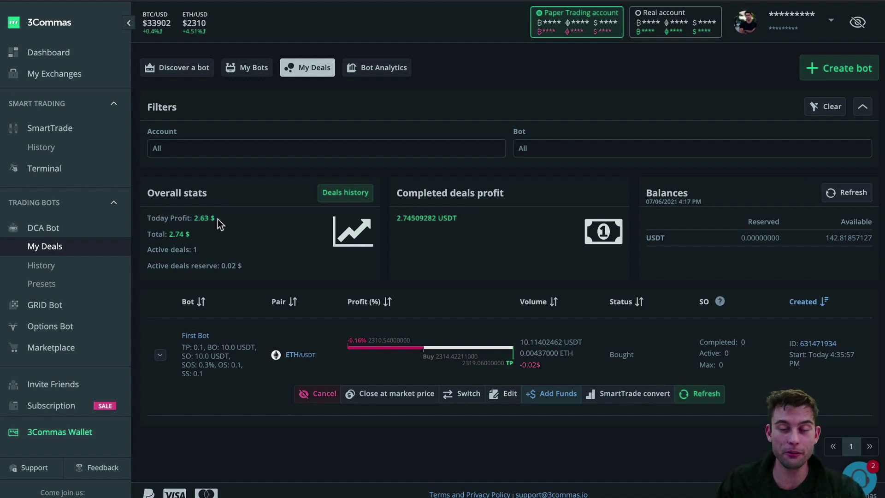
{"action": "left_click_drag", "start_coordinate": [217, 220], "coordinate": [191, 218]}
{"action": "left_click", "coordinate": [191, 219]}
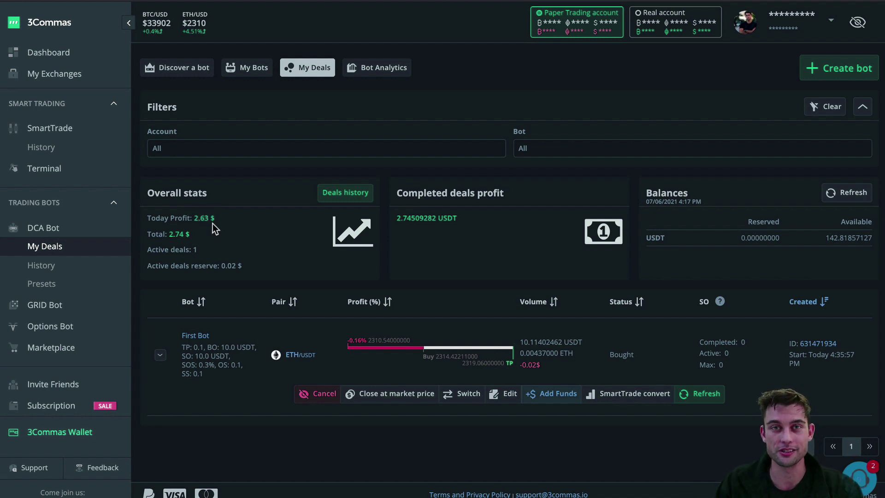
{"action": "mouse_move", "coordinate": [216, 219]}
{"action": "left_mouse_down"}
{"action": "mouse_move", "coordinate": [192, 219]}
{"action": "mouse_move", "coordinate": [216, 219]}
{"action": "left_mouse_up"}
{"action": "left_click", "coordinate": [192, 219]}
{"action": "left_click", "coordinate": [211, 219]}
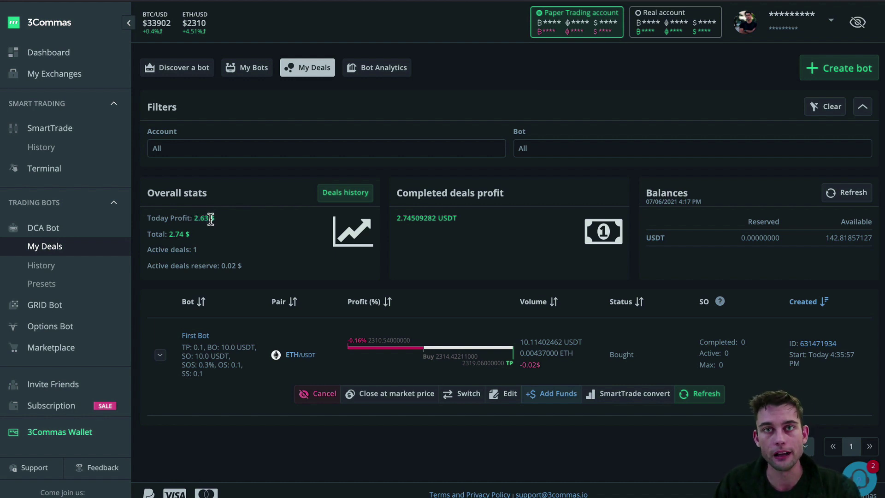
{"action": "left_click_drag", "start_coordinate": [167, 234], "coordinate": [201, 233]}
{"action": "left_click", "coordinate": [201, 233]}
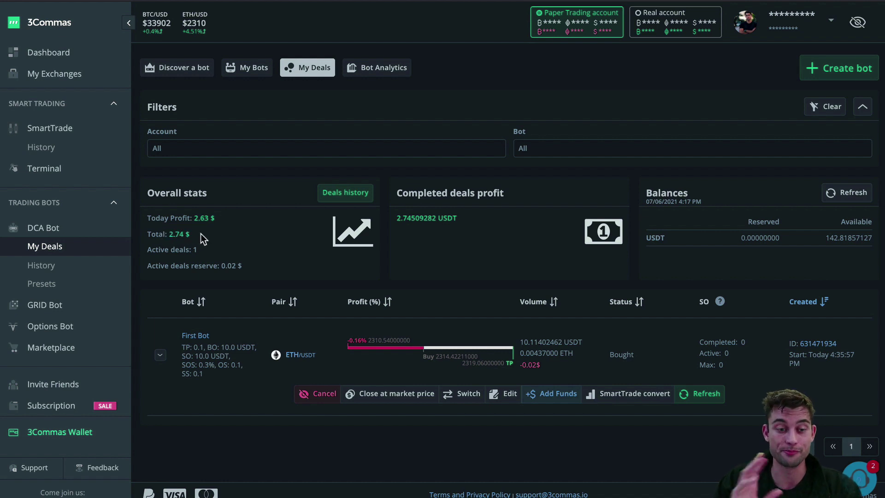
{"action": "left_click_drag", "start_coordinate": [198, 249], "coordinate": [174, 251]}
{"action": "left_click", "coordinate": [214, 253]}
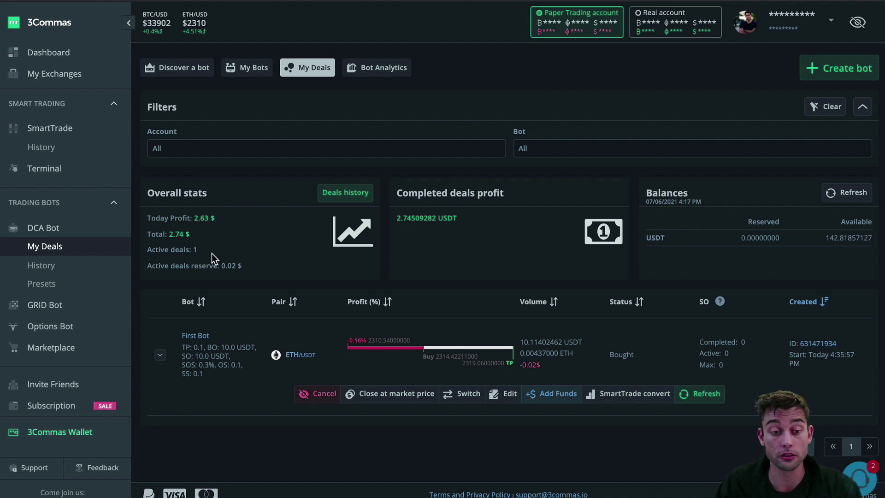
Step: Check the active deals reserve, open the deals history and look through the list of closed bot deals
{"action": "left_click", "coordinate": [223, 265]}
{"action": "left_click_drag", "start_coordinate": [154, 266], "coordinate": [257, 272]}
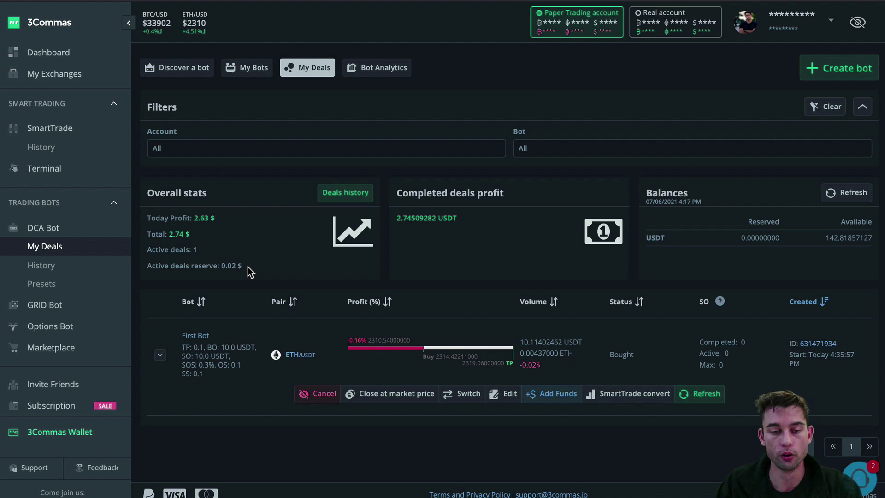
{"action": "left_click", "coordinate": [340, 196]}
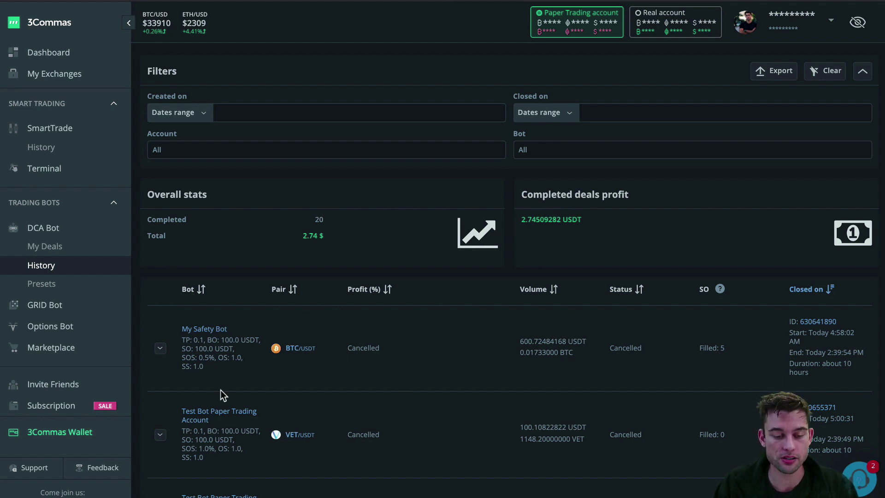
{"action": "scroll", "coordinate": [278, 356], "scroll_direction": "down", "scroll_amount": 3}
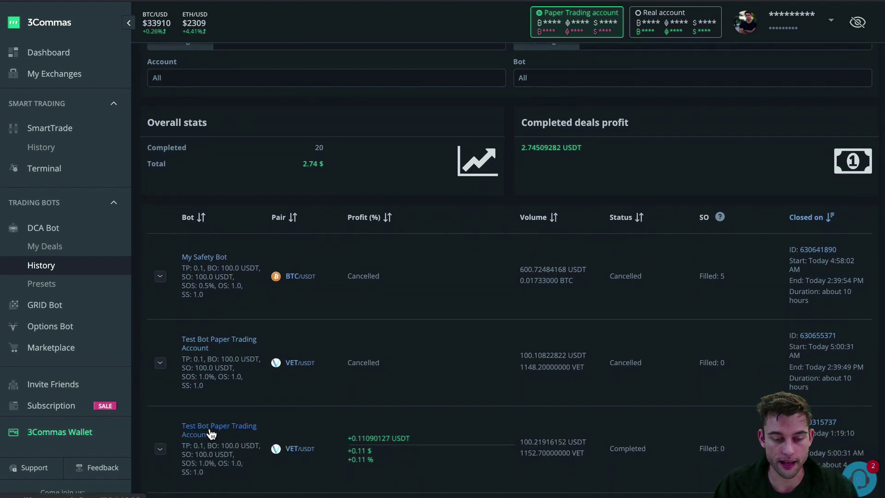
{"action": "scroll", "coordinate": [216, 312], "scroll_direction": "down", "scroll_amount": 1}
{"action": "scroll", "coordinate": [214, 309], "scroll_direction": "down", "scroll_amount": 5}
{"action": "scroll", "coordinate": [215, 309], "scroll_direction": "up", "scroll_amount": 10}
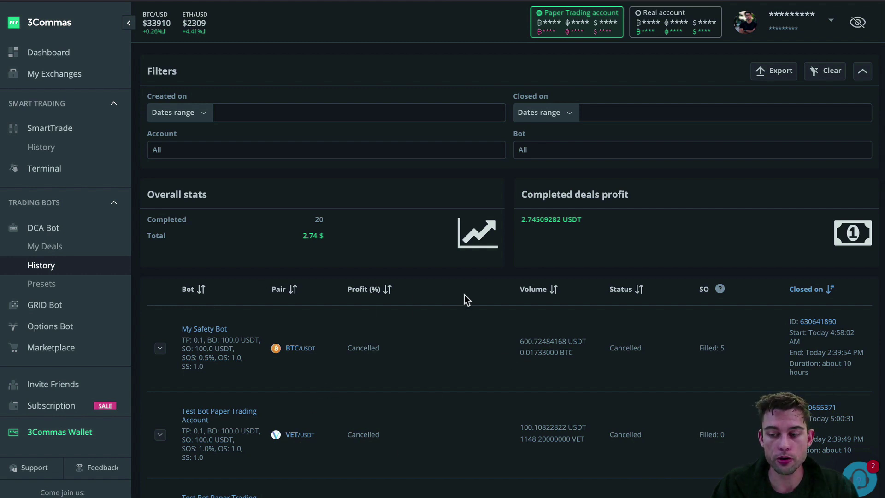
{"action": "scroll", "coordinate": [397, 349], "scroll_direction": "down", "scroll_amount": 5}
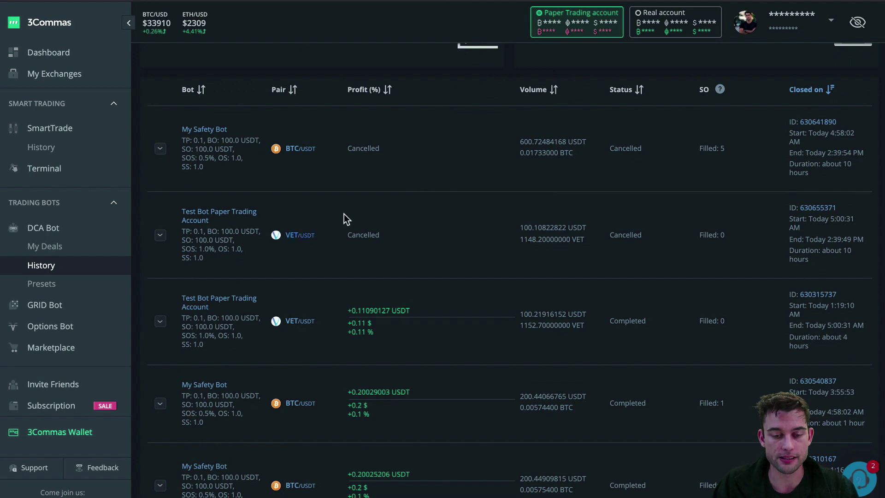
{"action": "scroll", "coordinate": [345, 218], "scroll_direction": "up", "scroll_amount": 4}
{"action": "scroll", "coordinate": [345, 218], "scroll_direction": "up", "scroll_amount": 1}
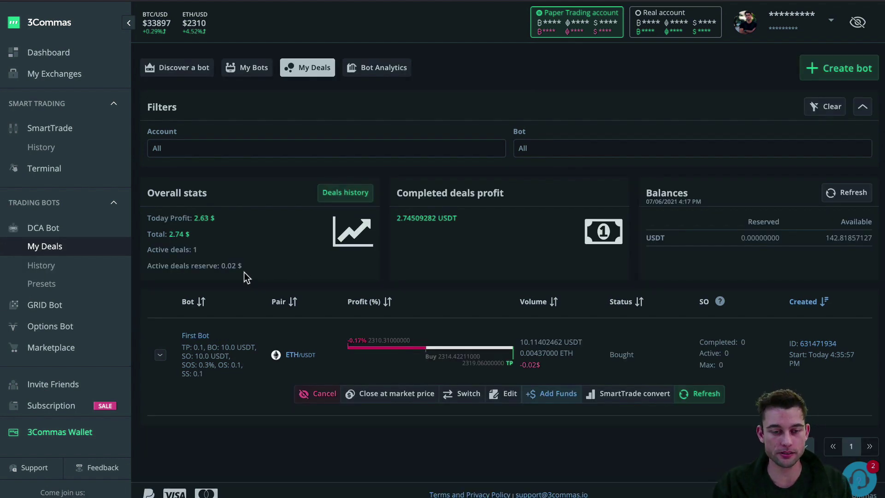
Step: Return to My Deals and compare the active deals reserve with the unrealized result of the First Bot deal
{"action": "left_click_drag", "start_coordinate": [151, 267], "coordinate": [244, 268]}
{"action": "left_click", "coordinate": [218, 270]}
{"action": "left_click", "coordinate": [216, 272]}
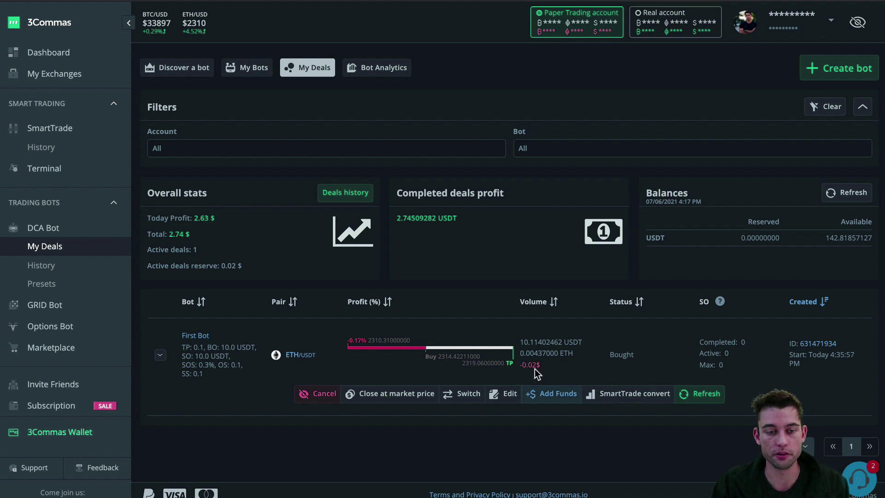
{"action": "left_click_drag", "start_coordinate": [242, 266], "coordinate": [158, 267]}
{"action": "left_click", "coordinate": [185, 269]}
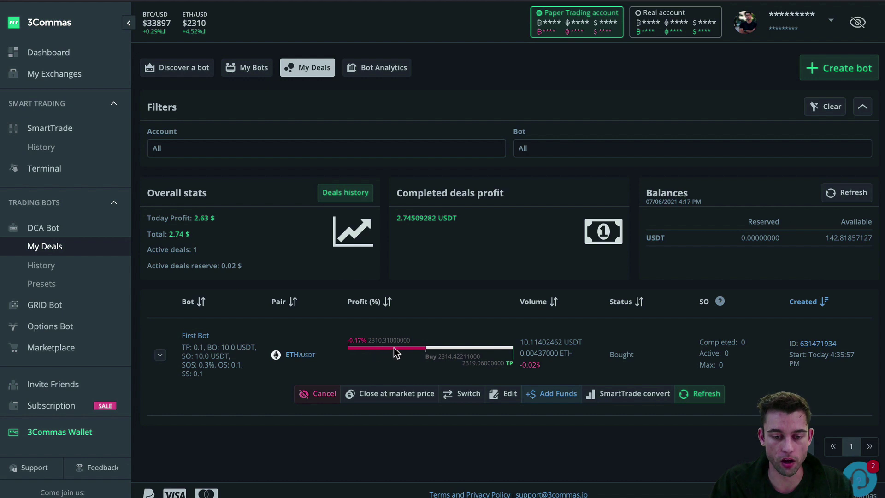
{"action": "left_click_drag", "start_coordinate": [244, 267], "coordinate": [225, 268]}
{"action": "left_click", "coordinate": [256, 278]}
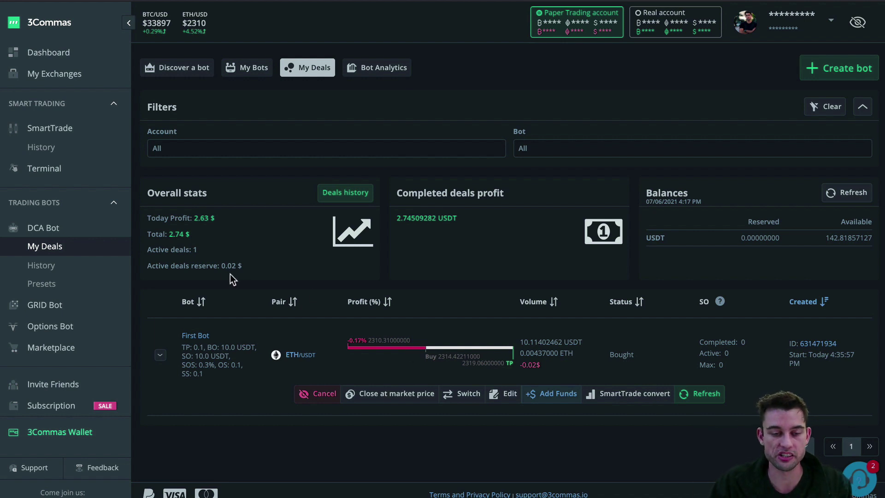
Step: Examine the completed deals profit summary and its USDT amount
{"action": "left_click_drag", "start_coordinate": [403, 196], "coordinate": [497, 193]}
{"action": "left_click", "coordinate": [497, 193]}
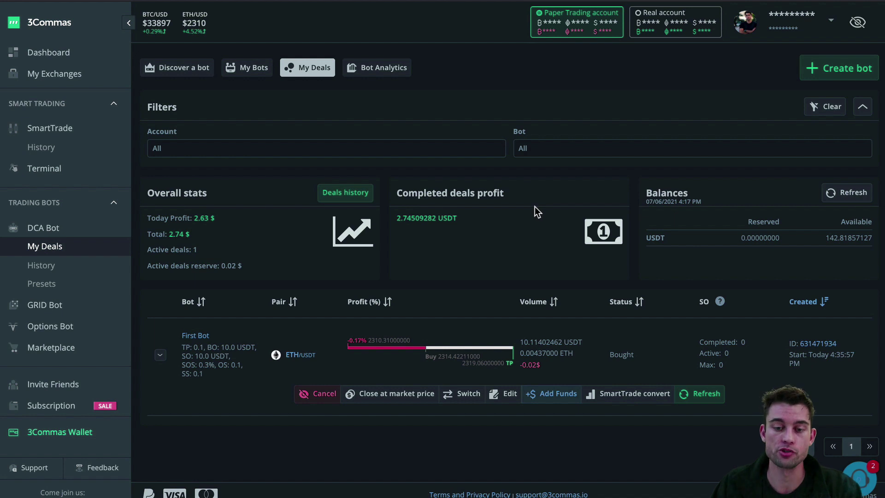
{"action": "left_click_drag", "start_coordinate": [457, 219], "coordinate": [400, 219]}
{"action": "left_click", "coordinate": [488, 220]}
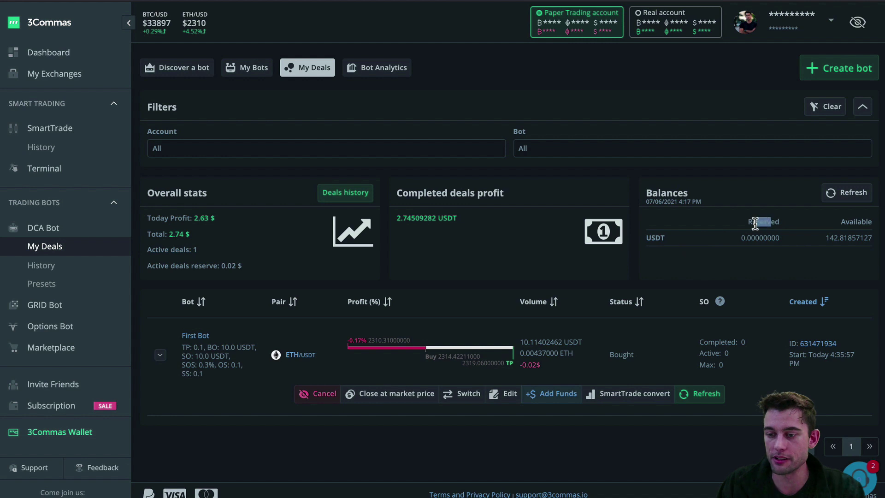
Step: Examine the reserved and available USDT amounts in the account balances
{"action": "left_click_drag", "start_coordinate": [649, 237], "coordinate": [664, 238]}
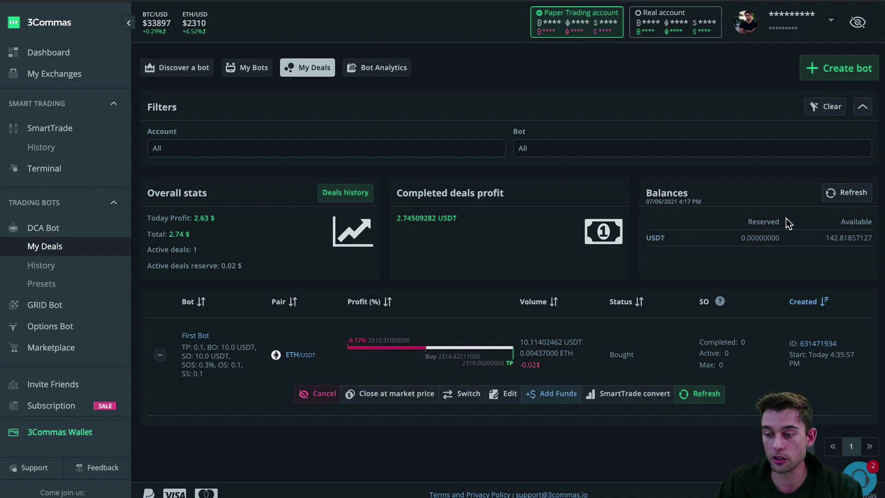
{"action": "left_click_drag", "start_coordinate": [829, 238], "coordinate": [876, 238]}
{"action": "left_click", "coordinate": [875, 239]}
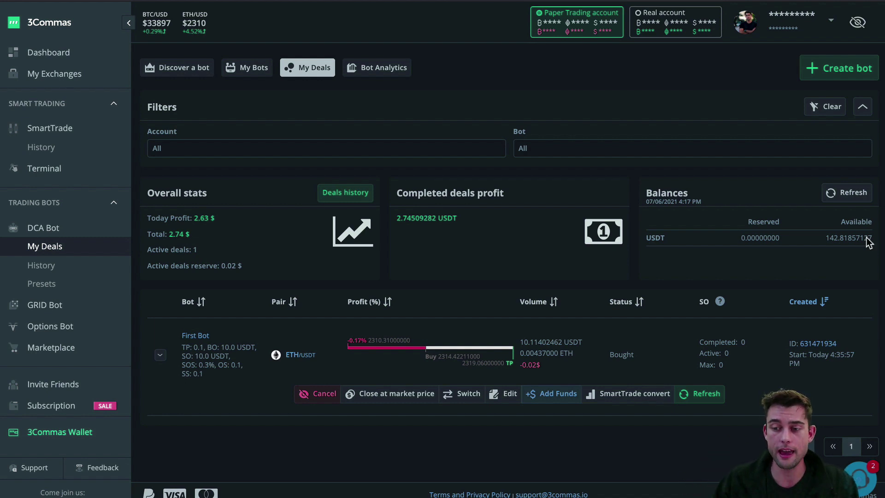
{"action": "left_click_drag", "start_coordinate": [783, 239], "coordinate": [742, 241]}
{"action": "left_click", "coordinate": [743, 243]}
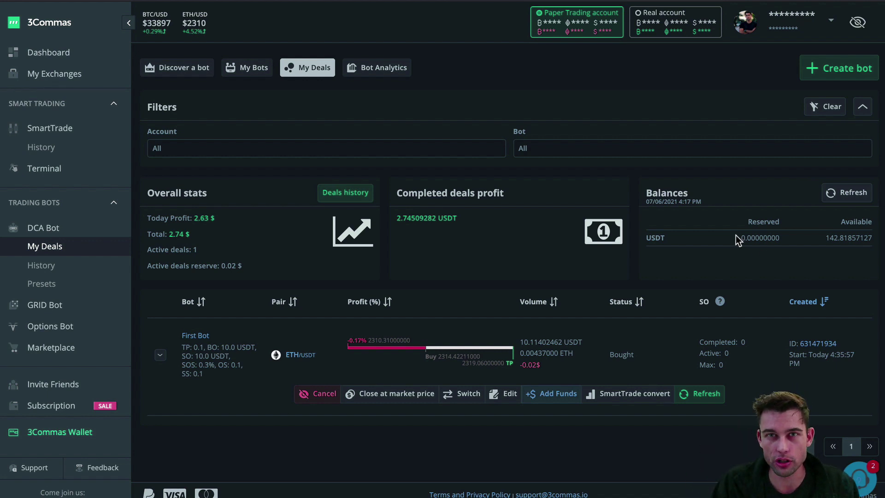
{"action": "left_click", "coordinate": [779, 237]}
{"action": "left_click_drag", "start_coordinate": [780, 240], "coordinate": [733, 240]}
{"action": "left_click", "coordinate": [735, 240]}
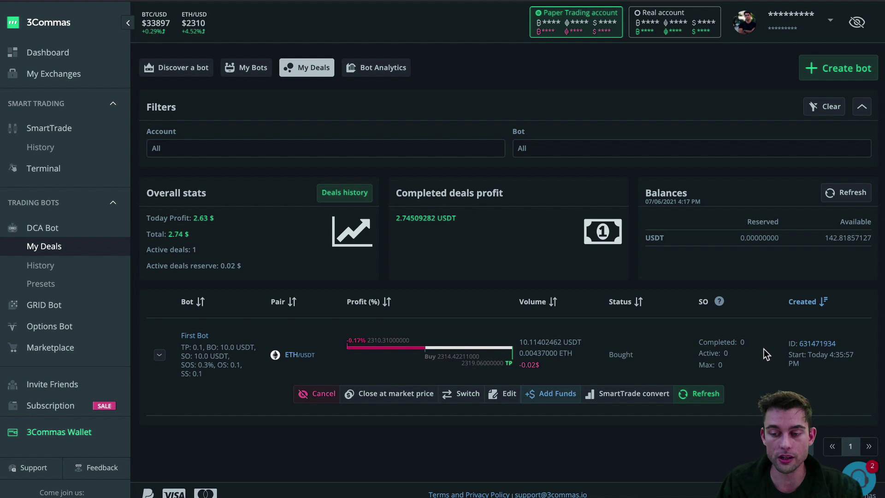
Step: Check the First Bot deal's active safety orders, sort the deals by bot and view the rows-per-page options
{"action": "left_click_drag", "start_coordinate": [742, 352], "coordinate": [708, 352]}
{"action": "left_click", "coordinate": [697, 353]}
{"action": "left_click", "coordinate": [708, 352]}
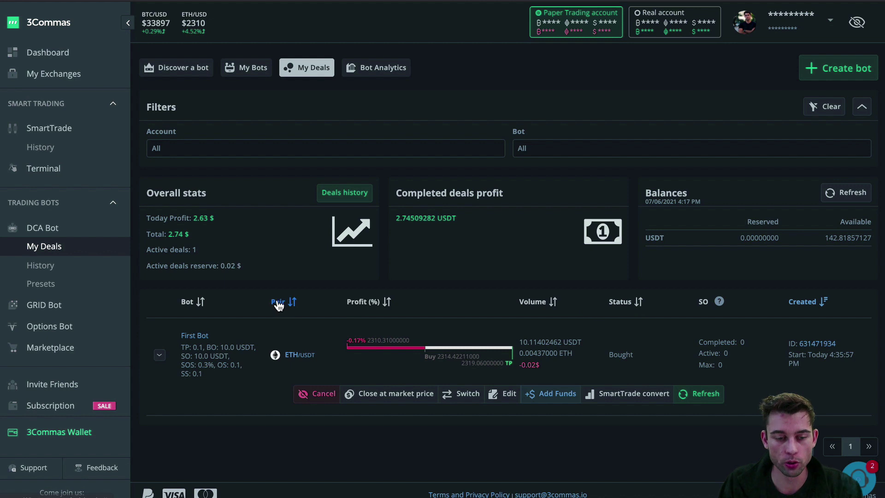
{"action": "left_click", "coordinate": [186, 302]}
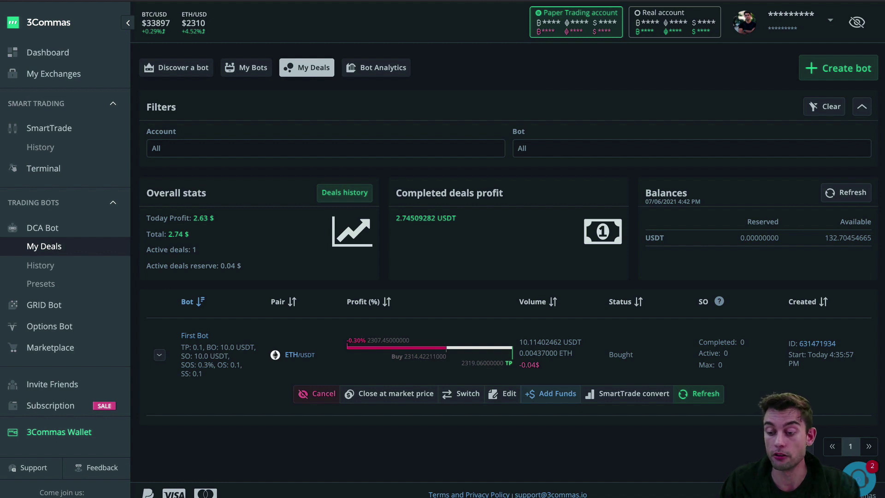
{"action": "left_click", "coordinate": [798, 446]}
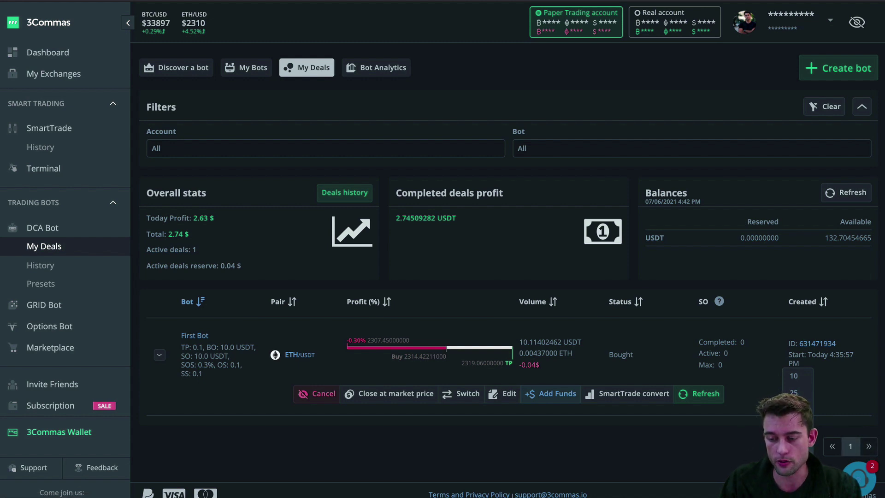
{"action": "left_click", "coordinate": [797, 446]}
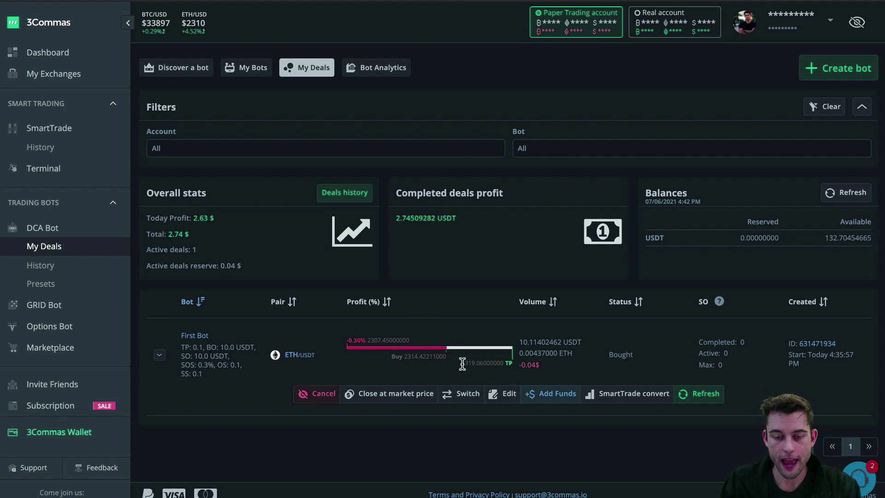
Step: Examine the First Bot deal's buy price, safety order column and start time in the deals table
{"action": "left_click_drag", "start_coordinate": [404, 360], "coordinate": [418, 359]}
{"action": "left_click", "coordinate": [415, 360]}
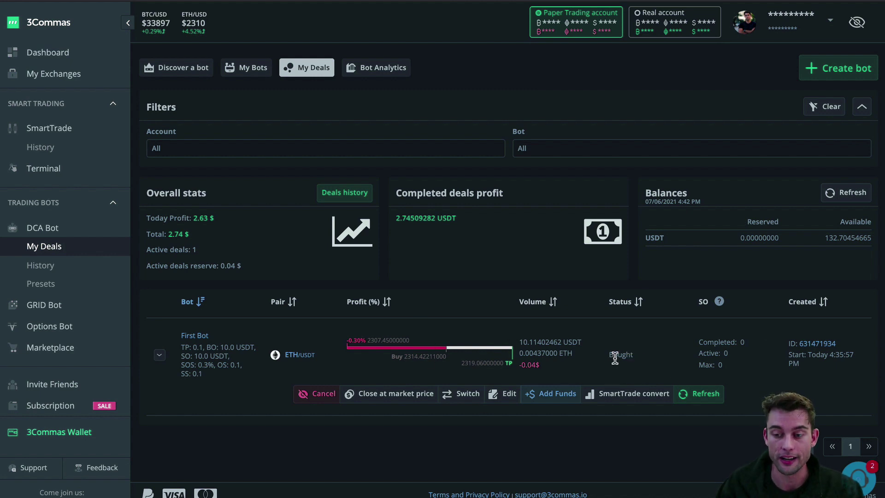
{"action": "mouse_move", "coordinate": [720, 305]}
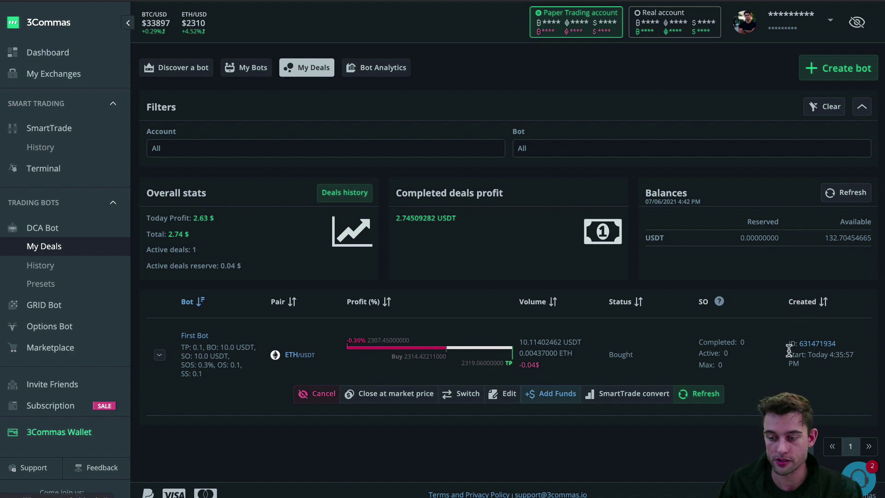
{"action": "left_click_drag", "start_coordinate": [788, 356], "coordinate": [854, 358]}
{"action": "left_click", "coordinate": [855, 358]}
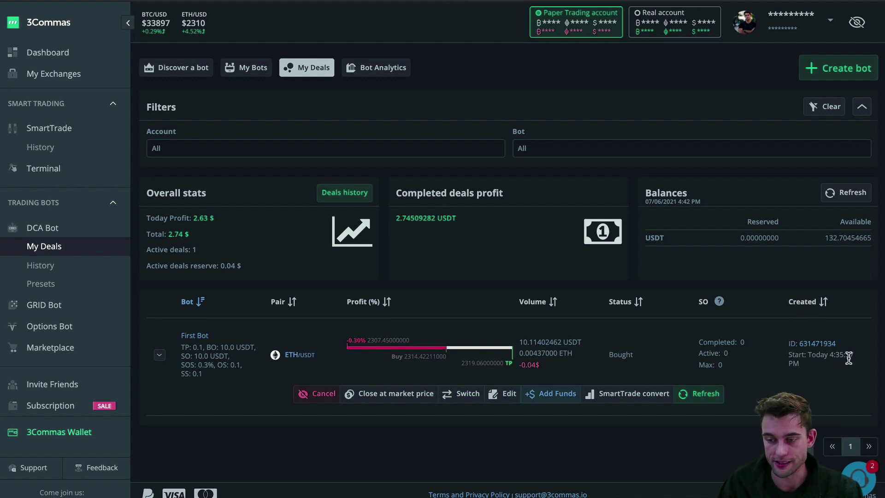
Step: Open the First Bot deal's details and examine the side and order type of its base market order
{"action": "left_click", "coordinate": [811, 346]}
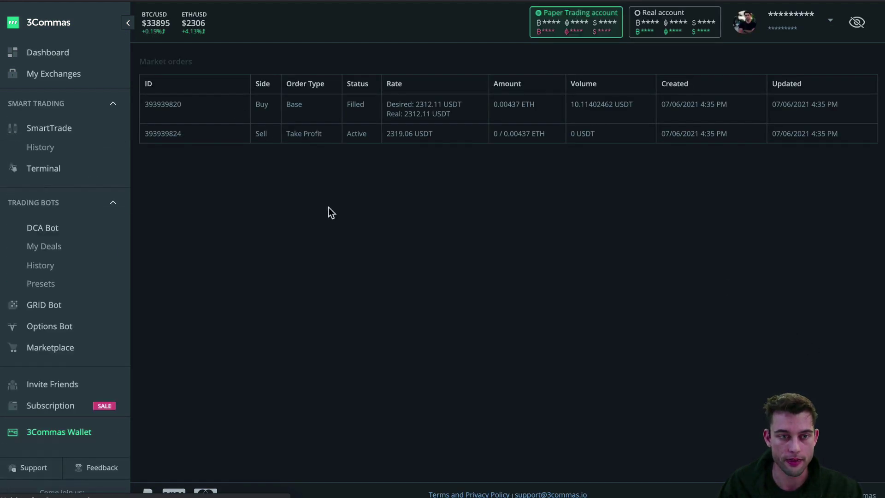
{"action": "left_click_drag", "start_coordinate": [255, 104], "coordinate": [306, 106]}
{"action": "left_click", "coordinate": [274, 106]}
{"action": "left_click", "coordinate": [306, 106]}
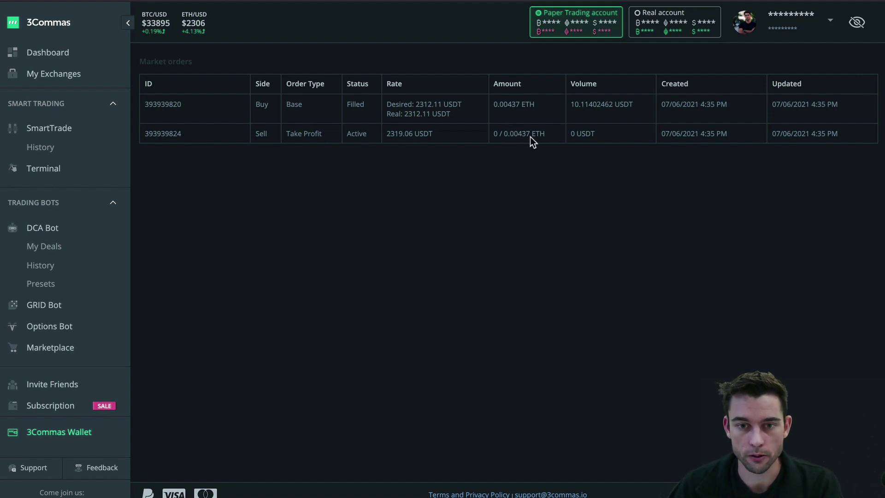
Step: Examine the base order's amount and the take profit order's volume and creation date
{"action": "left_click_drag", "start_coordinate": [520, 108], "coordinate": [507, 107]}
{"action": "left_click", "coordinate": [506, 107]}
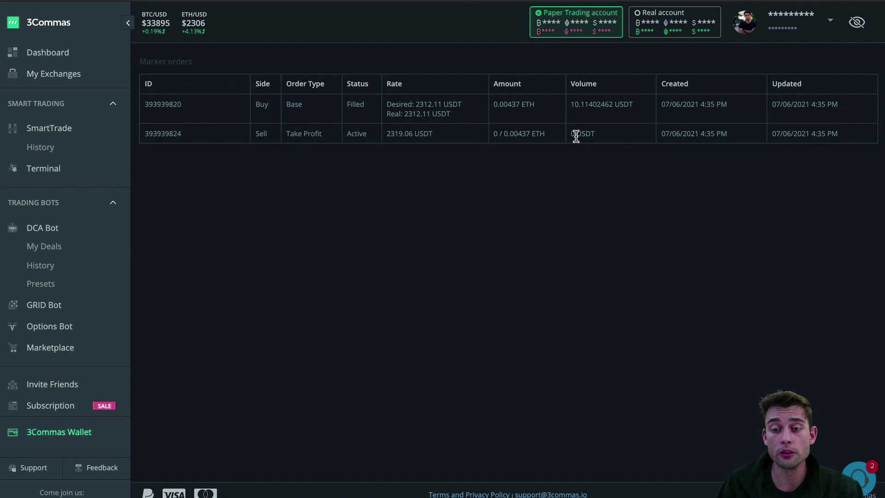
{"action": "left_click_drag", "start_coordinate": [571, 133], "coordinate": [596, 137]}
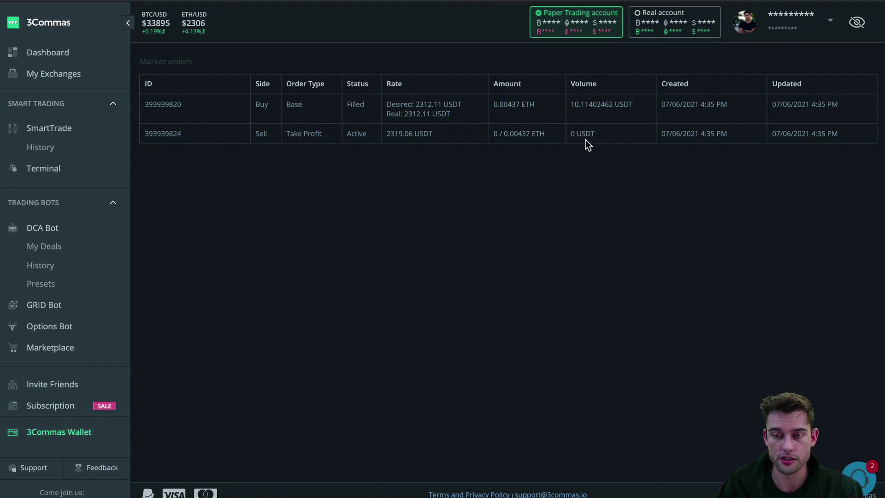
{"action": "left_click_drag", "start_coordinate": [571, 137], "coordinate": [604, 137]}
{"action": "left_click", "coordinate": [289, 184]}
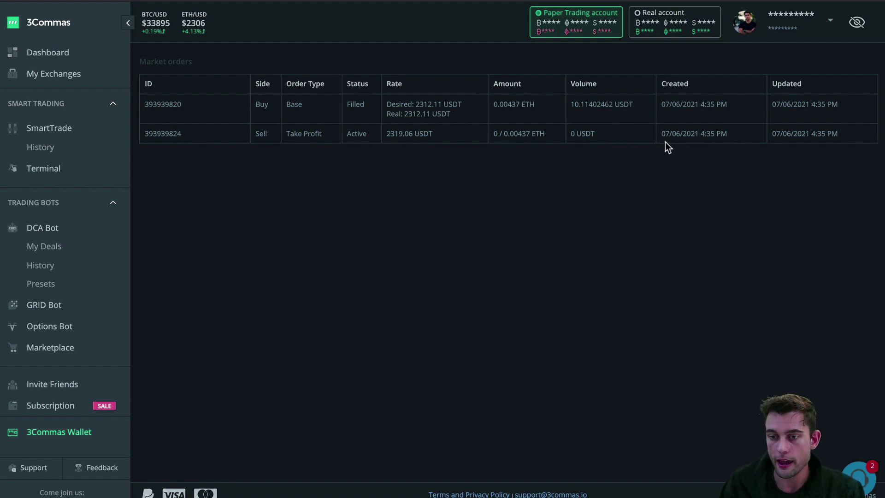
{"action": "left_click_drag", "start_coordinate": [661, 136], "coordinate": [707, 133]}
{"action": "left_click", "coordinate": [737, 138]}
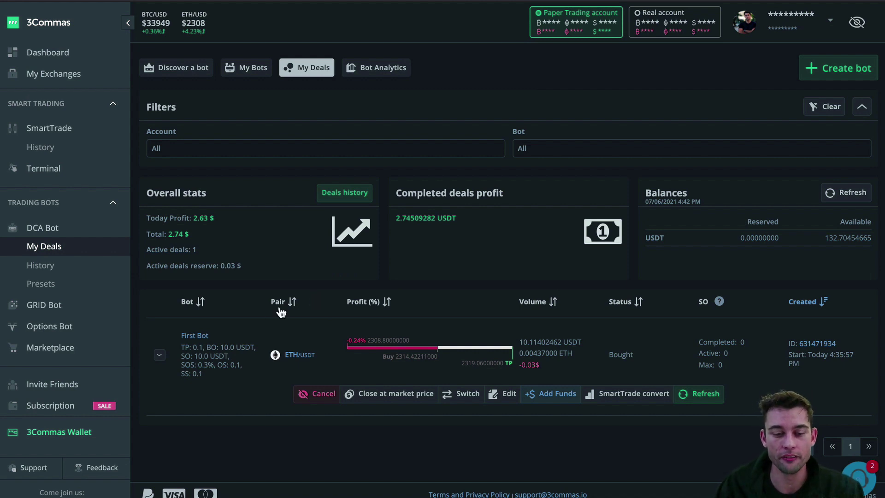
Step: Open the ETH/USDT chart from the First Bot deal in My Deals and inspect the buy marker on the recent candles
{"action": "left_click", "coordinate": [298, 357]}
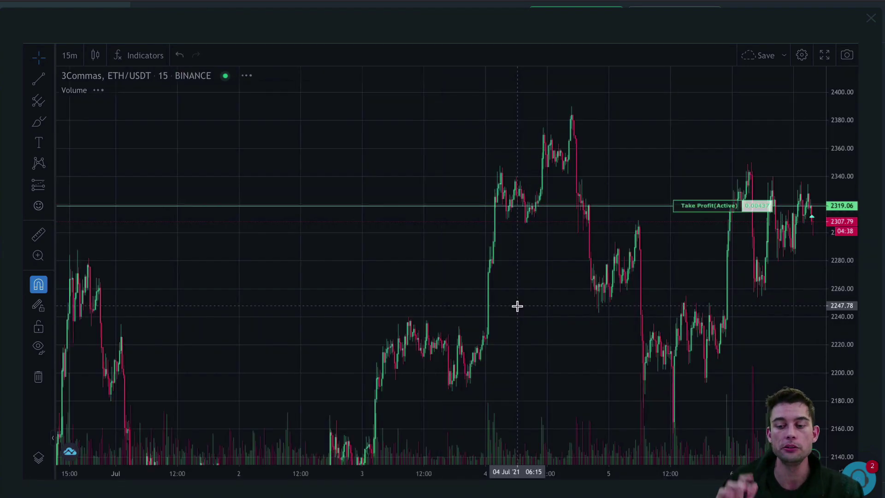
{"action": "scroll", "coordinate": [517, 305], "scroll_direction": "up", "scroll_amount": 6}
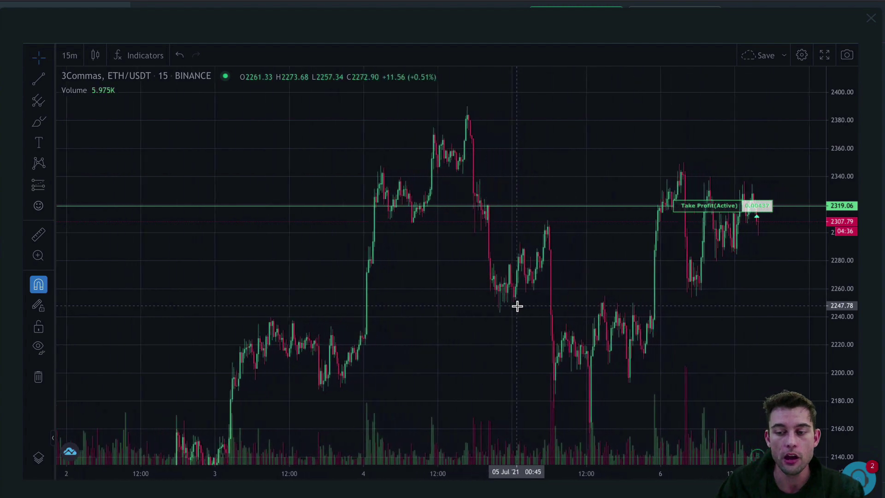
{"action": "scroll", "coordinate": [517, 305], "scroll_direction": "up", "scroll_amount": 4}
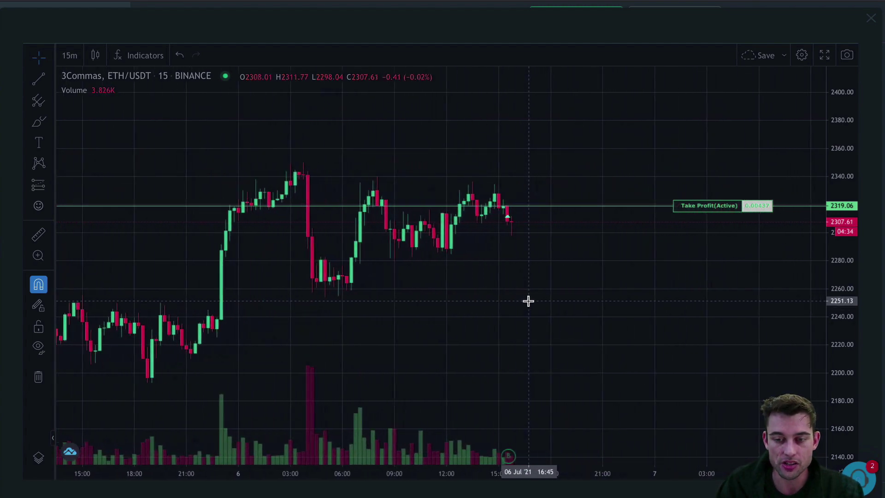
{"action": "left_click", "coordinate": [506, 222]}
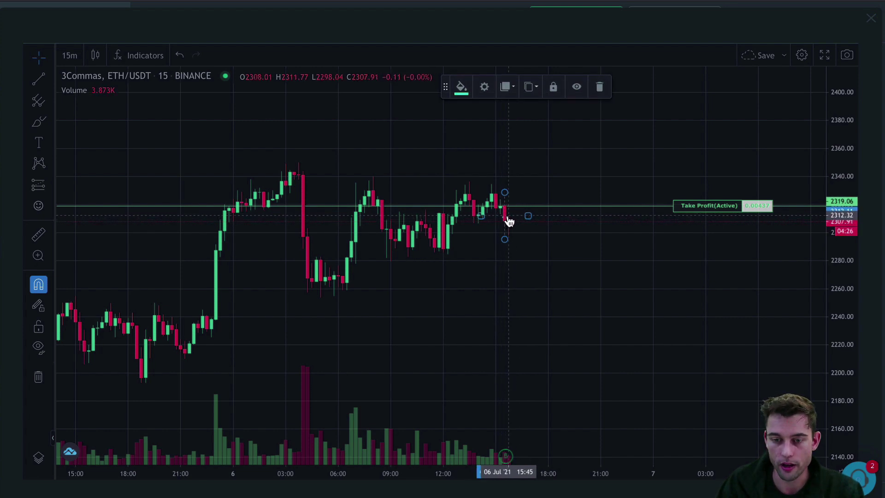
{"action": "left_click", "coordinate": [545, 217]}
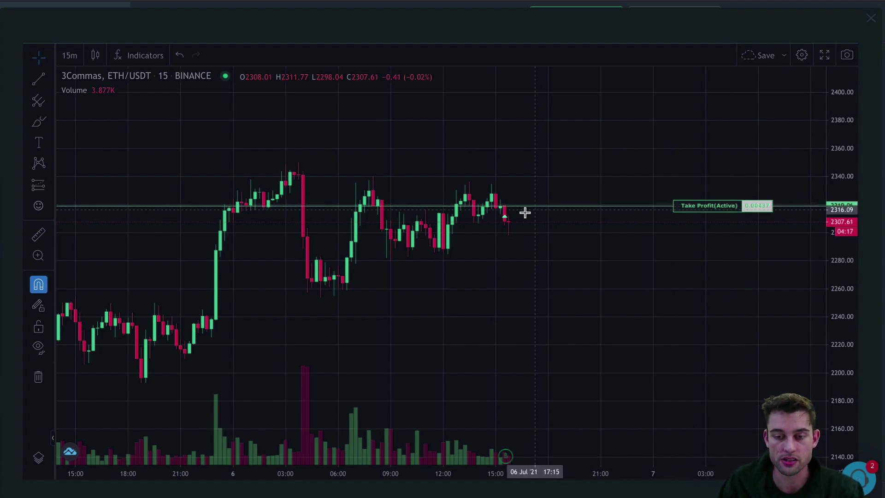
Step: Review the take profit line against the wider ETH/USDT price history, compress the price scale and close the chart
{"action": "scroll", "coordinate": [479, 251], "scroll_direction": "down", "scroll_amount": 5}
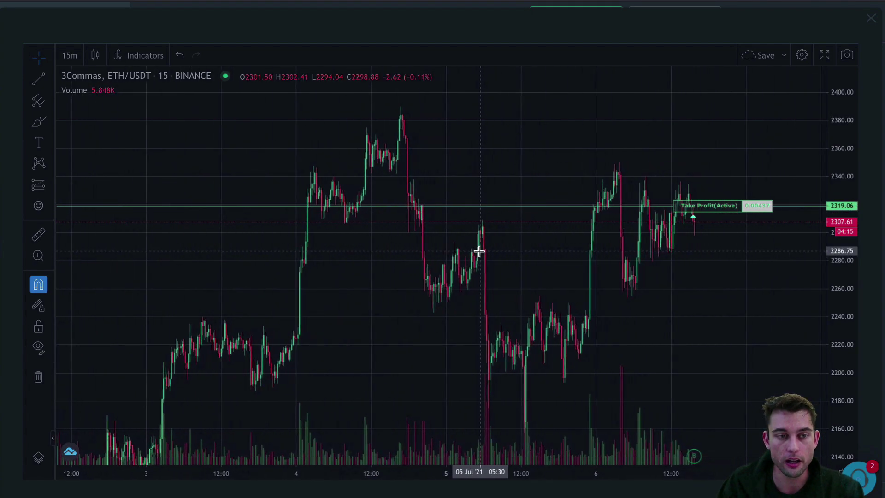
{"action": "scroll", "coordinate": [479, 251], "scroll_direction": "up", "scroll_amount": 2}
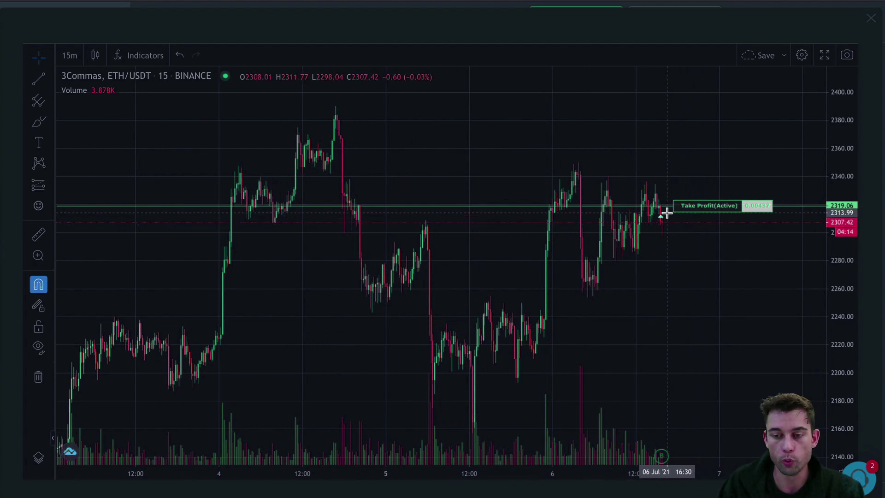
{"action": "scroll", "coordinate": [712, 211], "scroll_direction": "up", "scroll_amount": 2}
{"action": "scroll", "coordinate": [712, 211], "scroll_direction": "down", "scroll_amount": 1}
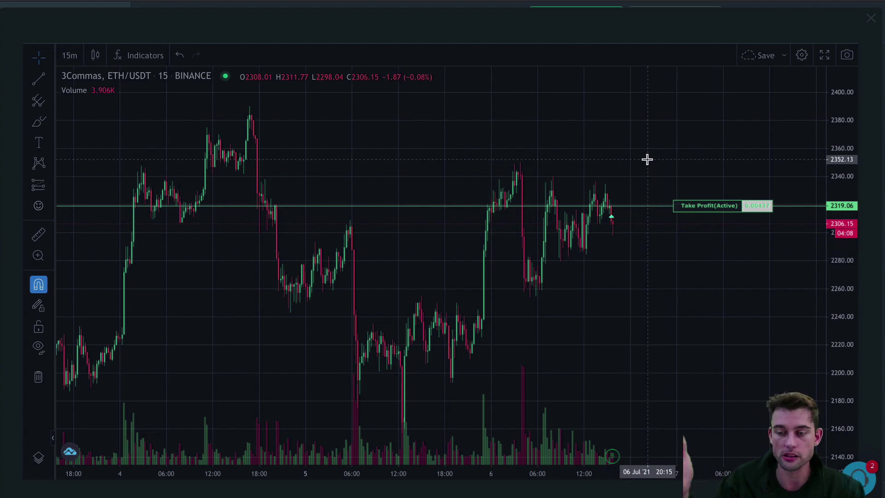
{"action": "left_click_drag", "start_coordinate": [839, 157], "coordinate": [838, 197]}
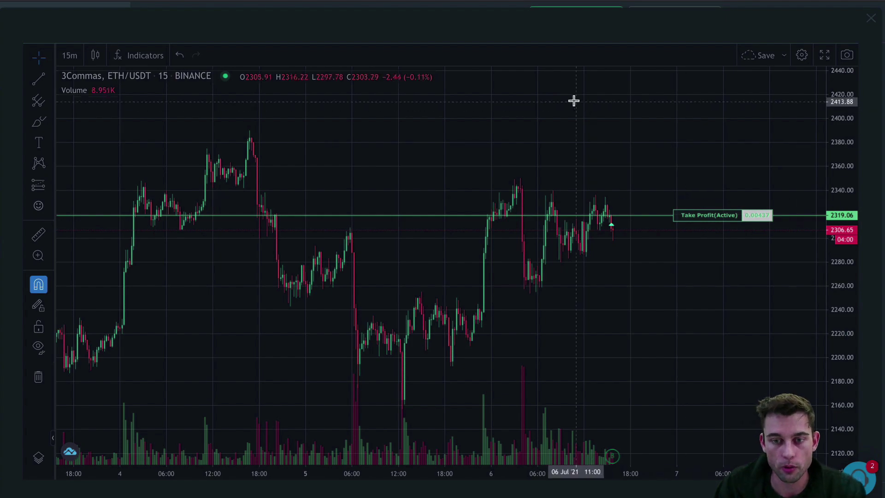
{"action": "left_click", "coordinate": [870, 19]}
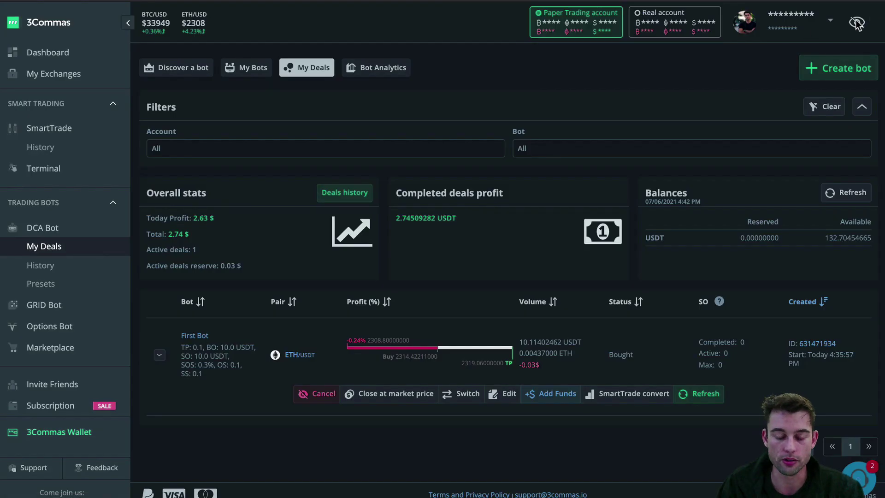